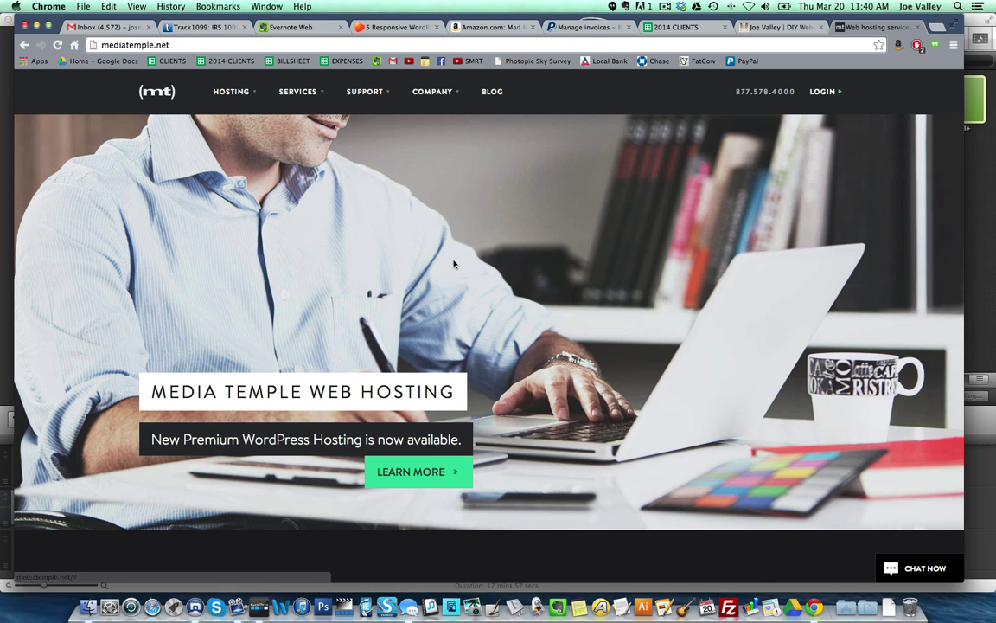
scroll(453, 253, "down", 5)
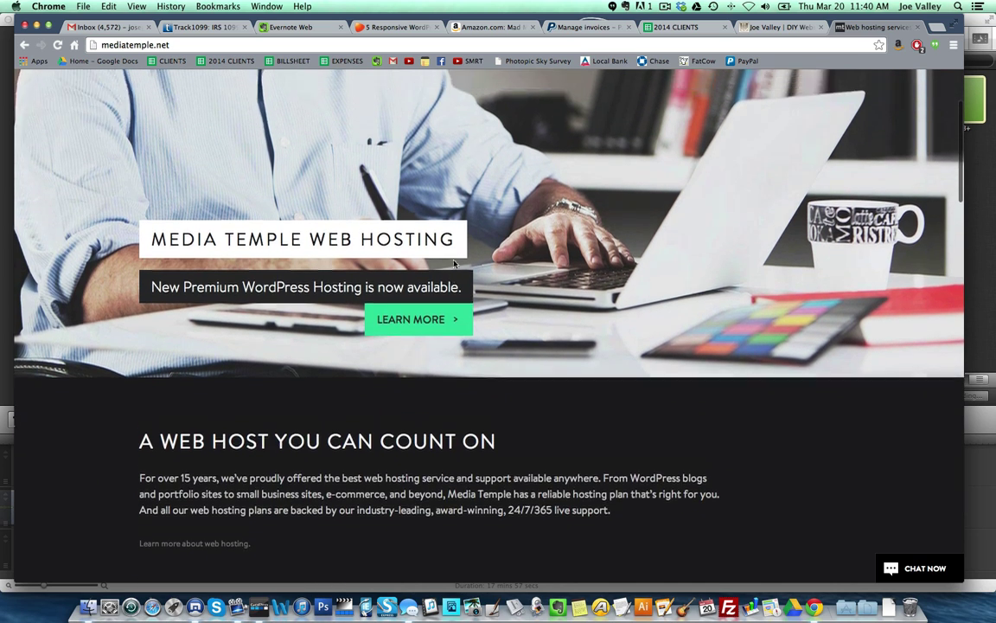
scroll(453, 256, "down", 5)
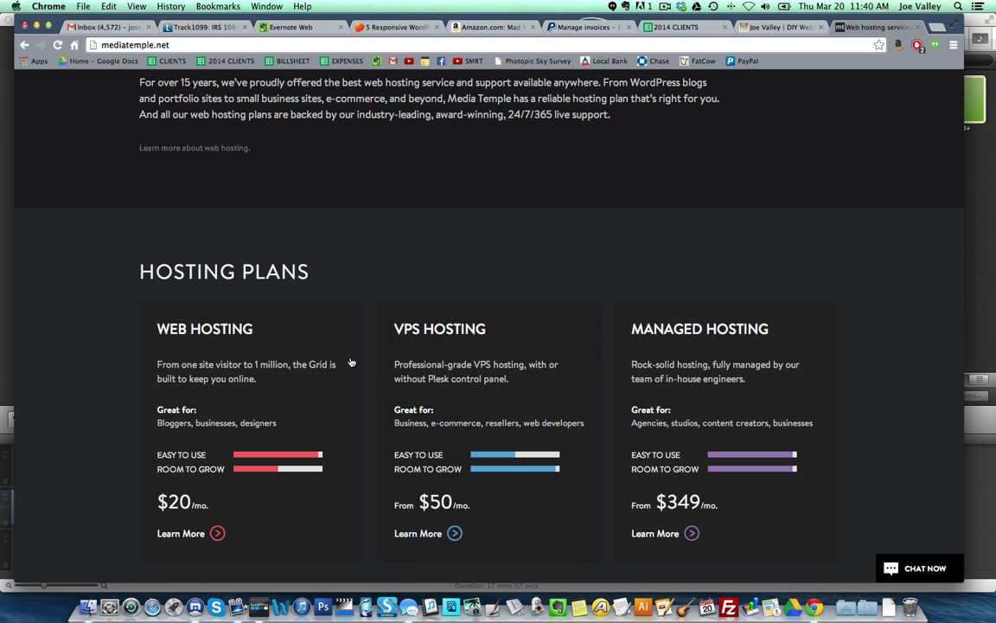
scroll(351, 362, "down", 3)
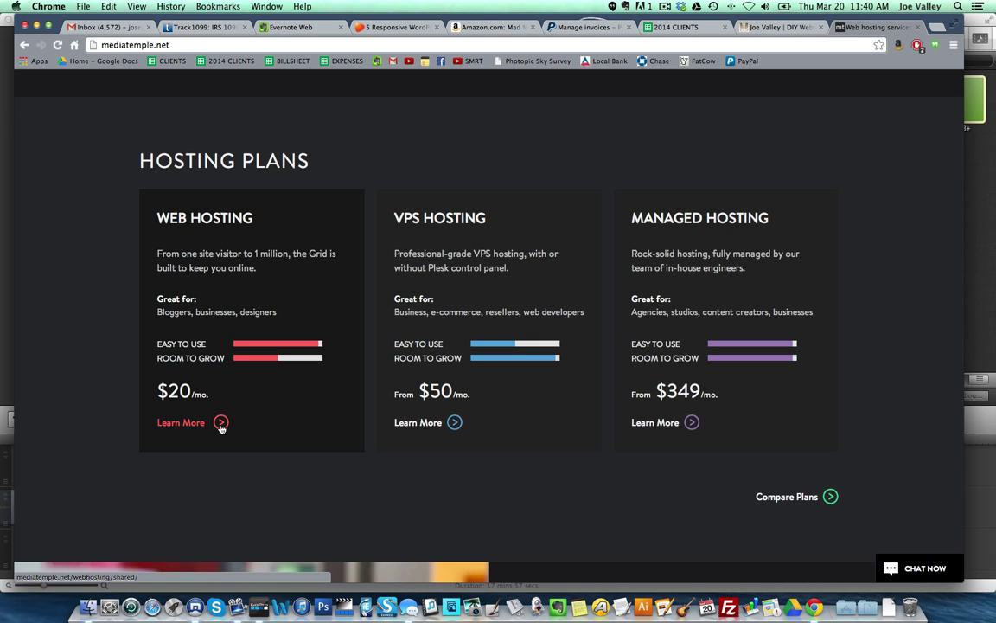
left_click(222, 424)
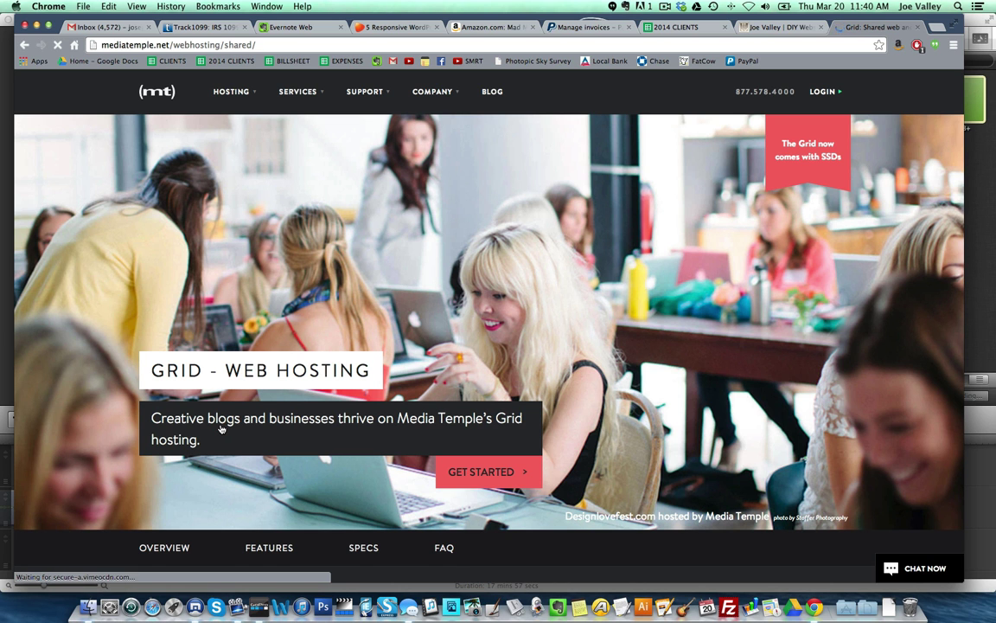
left_click(24, 45)
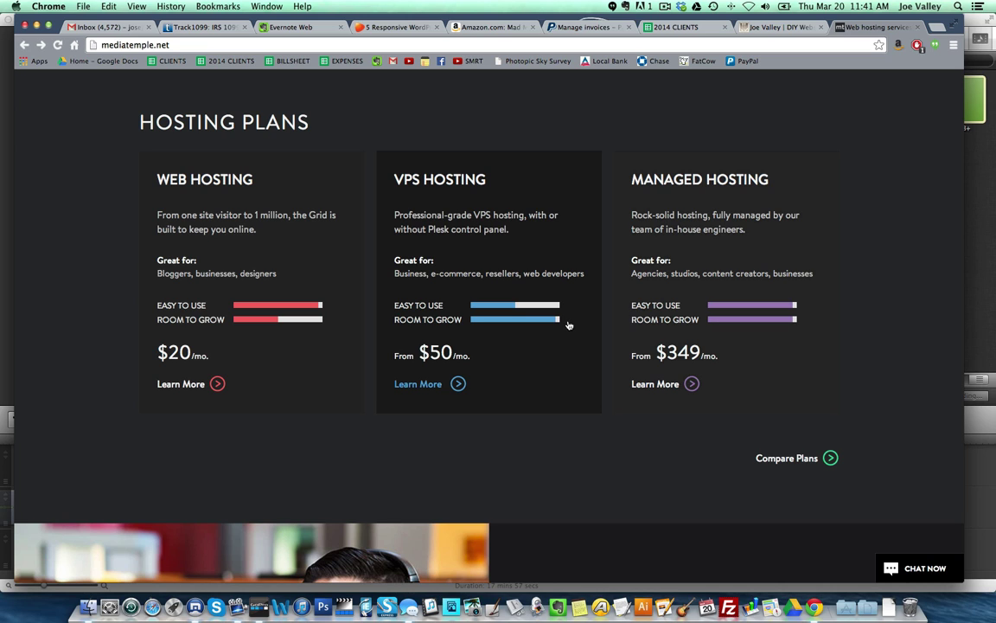
- Open the Web Hosting plan details and start a Grid Web Hosting order
left_click(182, 386)
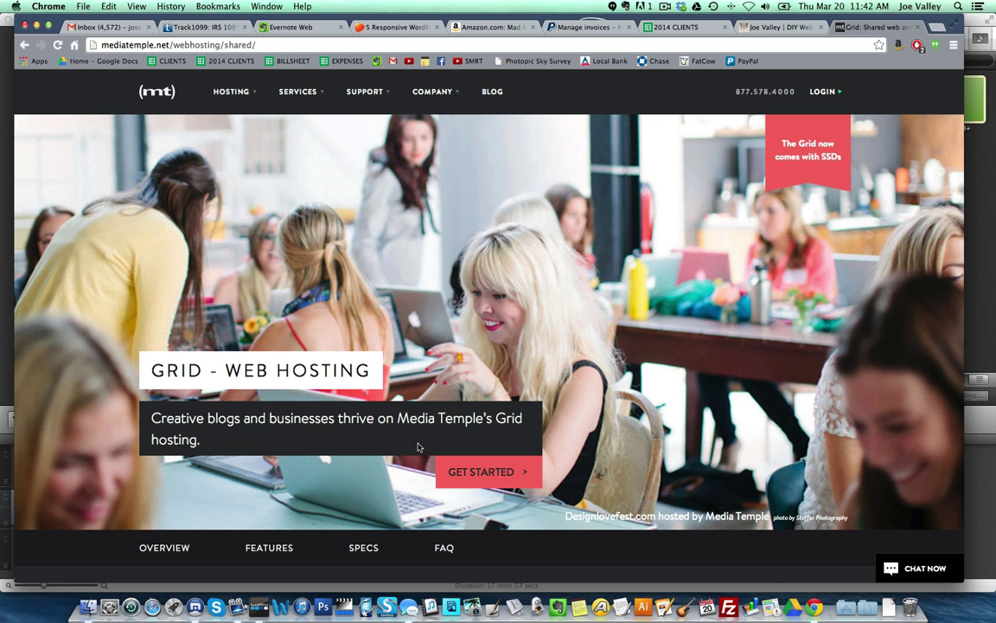
scroll(372, 422, "down", 2)
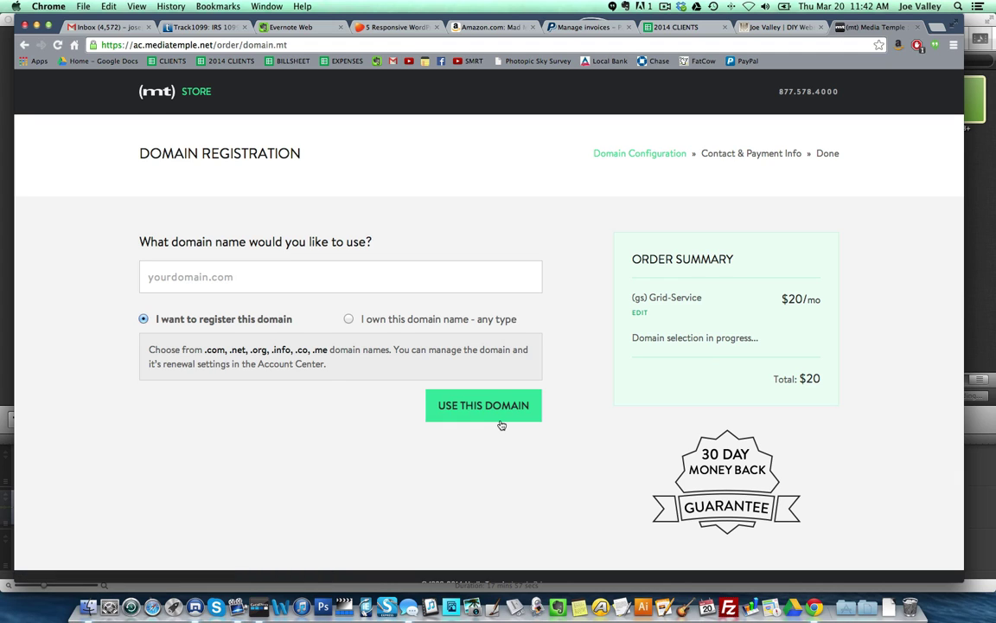
- Register websitezenrocket.com as a new domain on the order, with domain privacy turned off
left_click(174, 281)
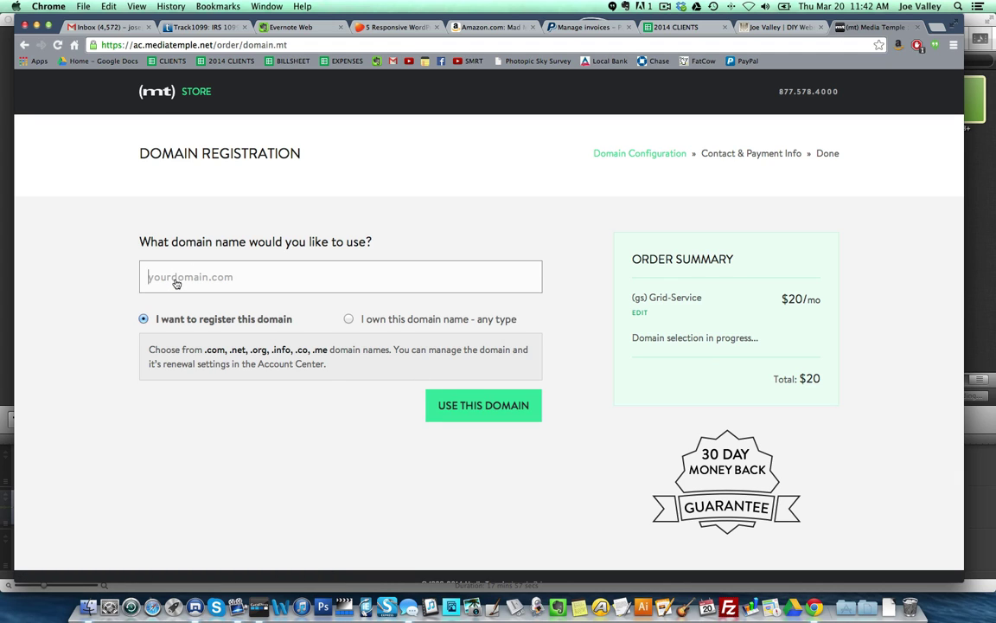
left_click(349, 320)
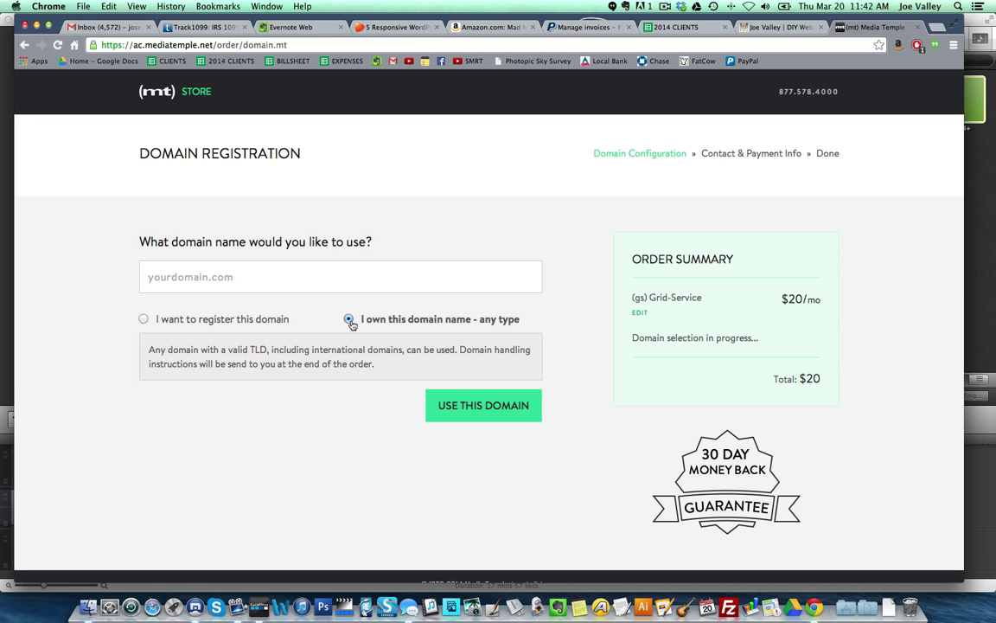
left_click(143, 319)
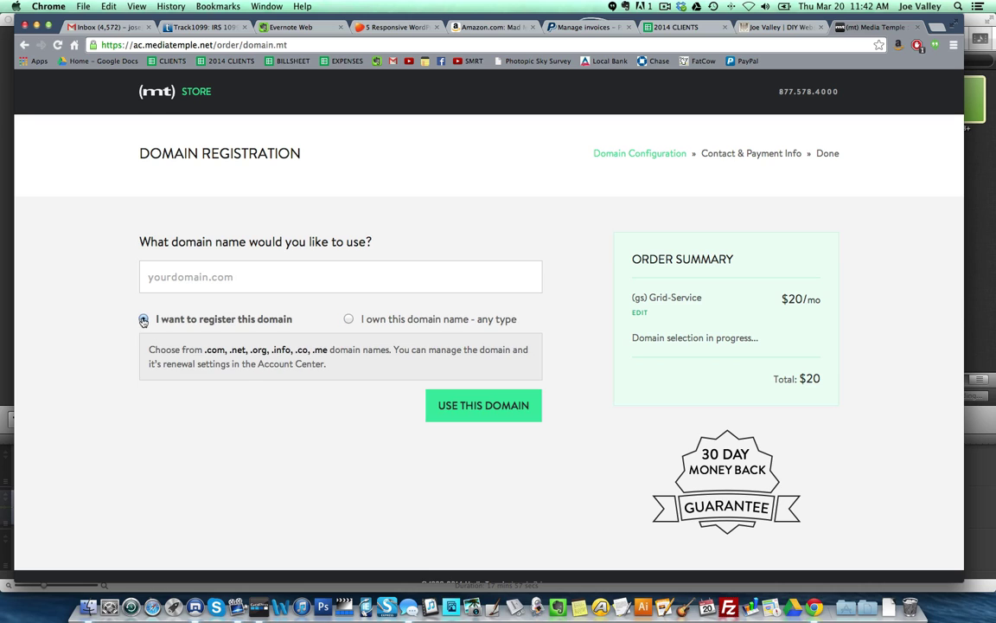
left_click(214, 284)
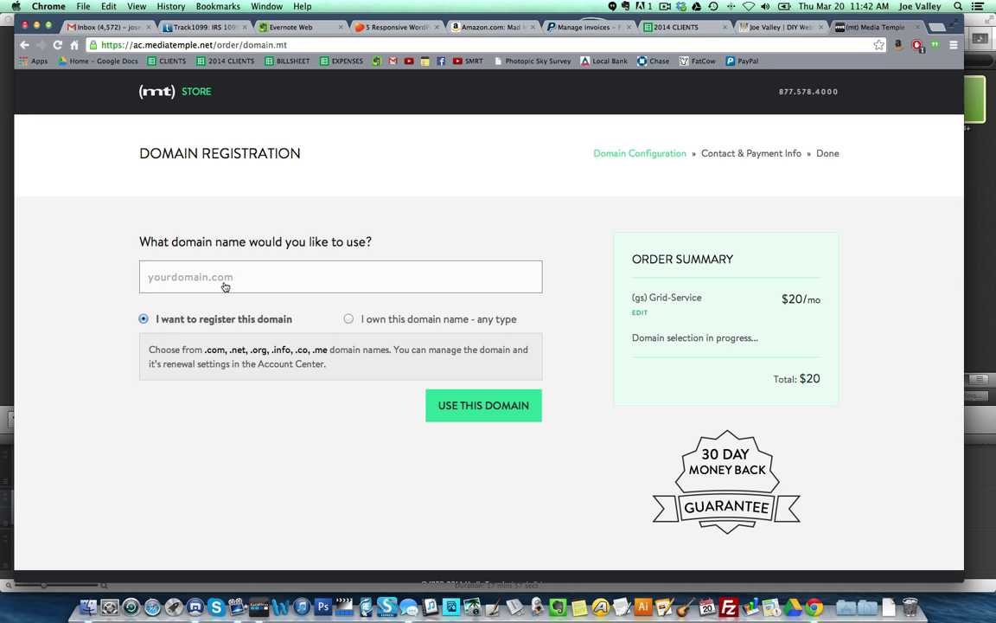
type("StudyTestGroup")
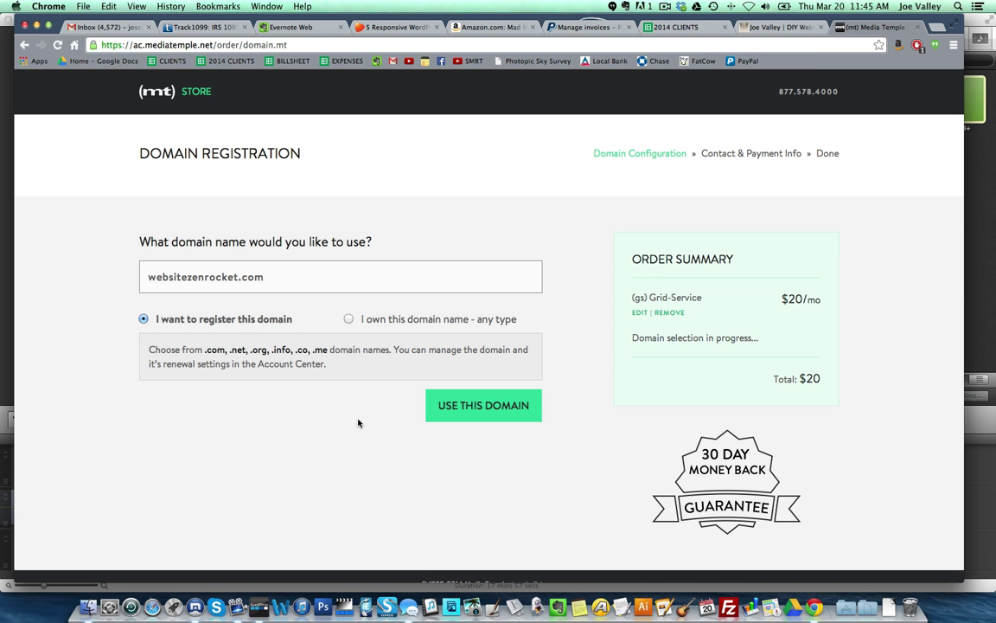
left_click(477, 413)
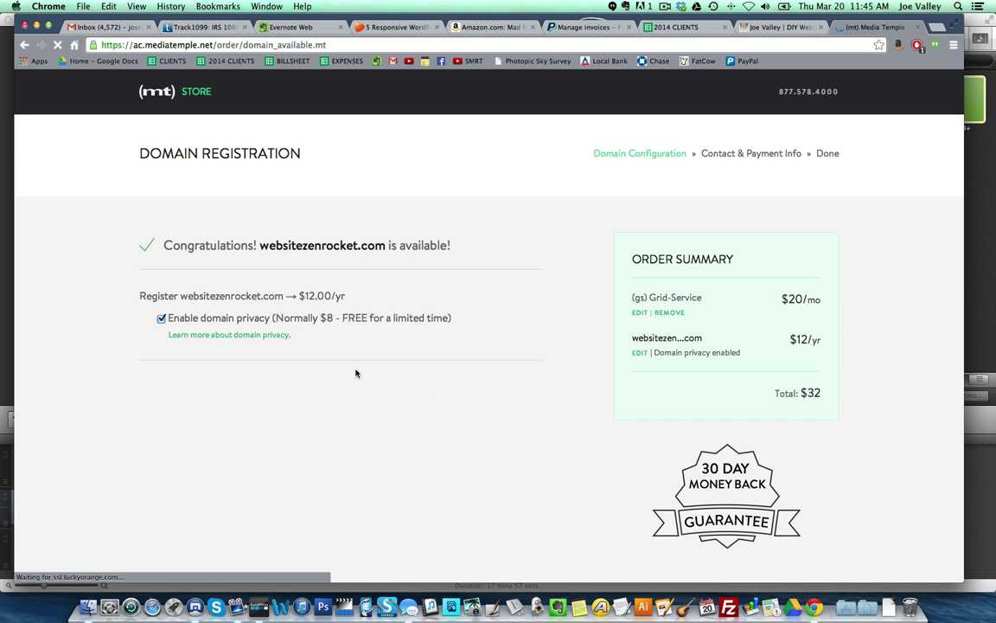
left_click(161, 318)
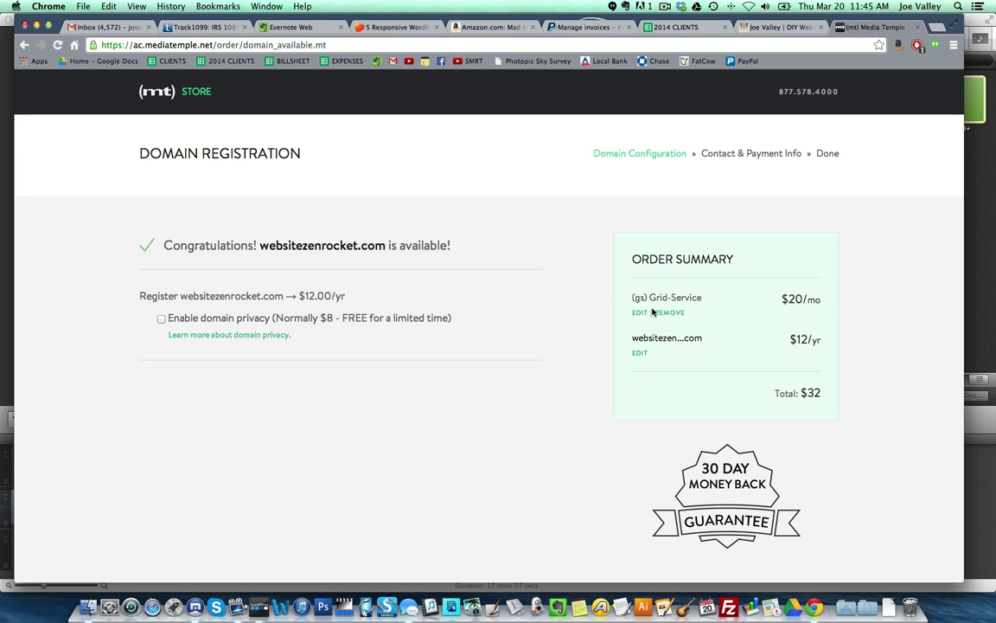
scroll(825, 396, "down", 5)
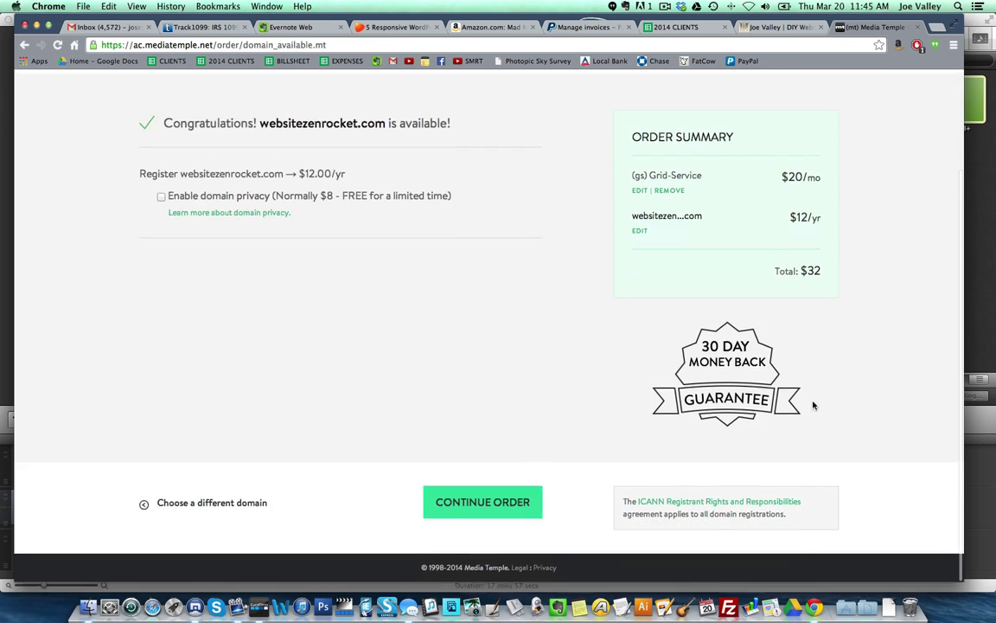
- Enter the owner's first and last name, company, e-mail and phone in the contact form
left_click(505, 503)
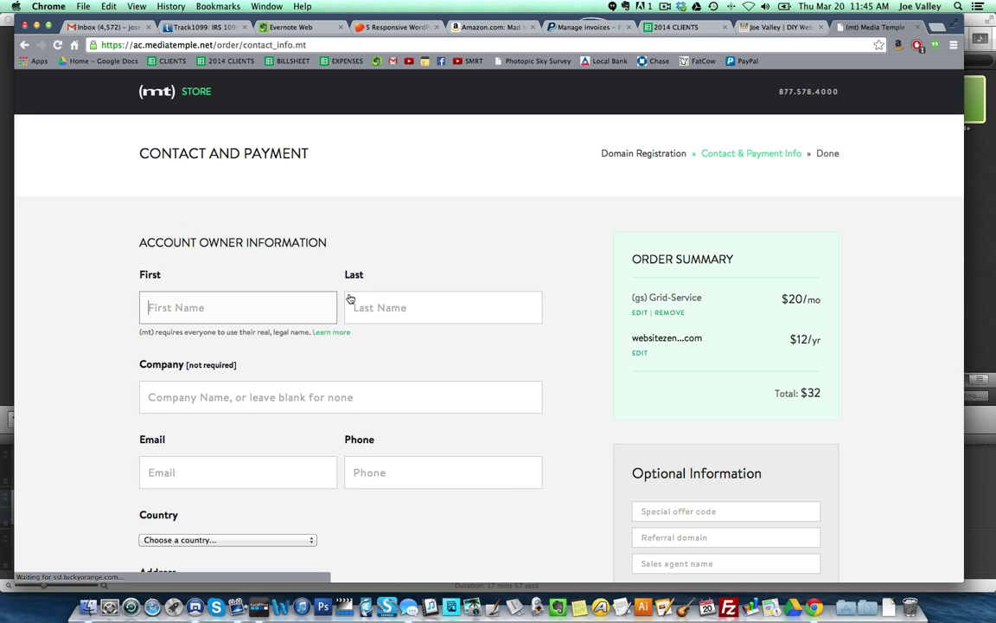
left_click(333, 305)
key("Tab")
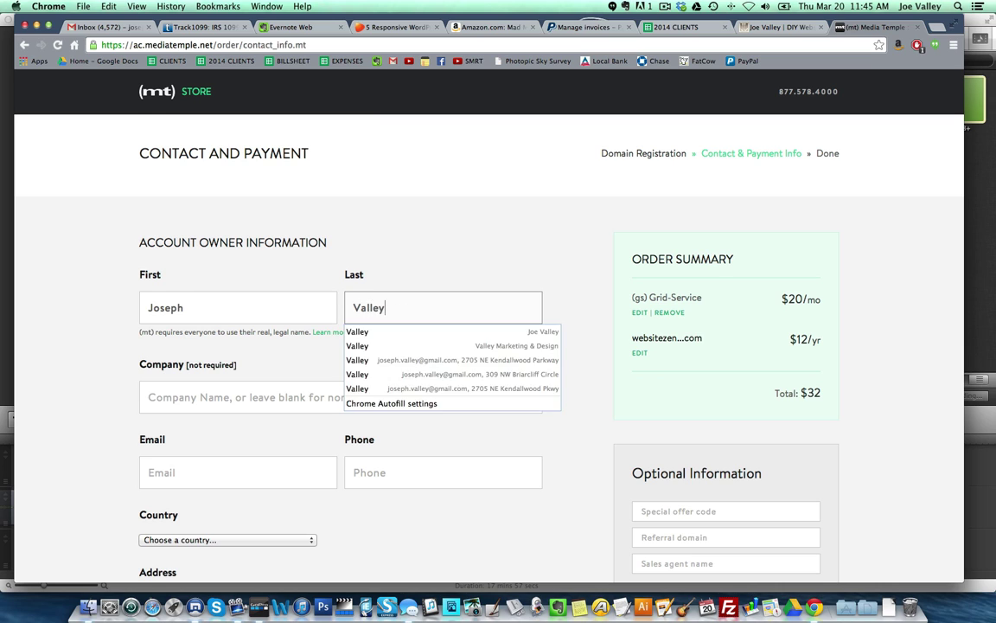
key("Tab")
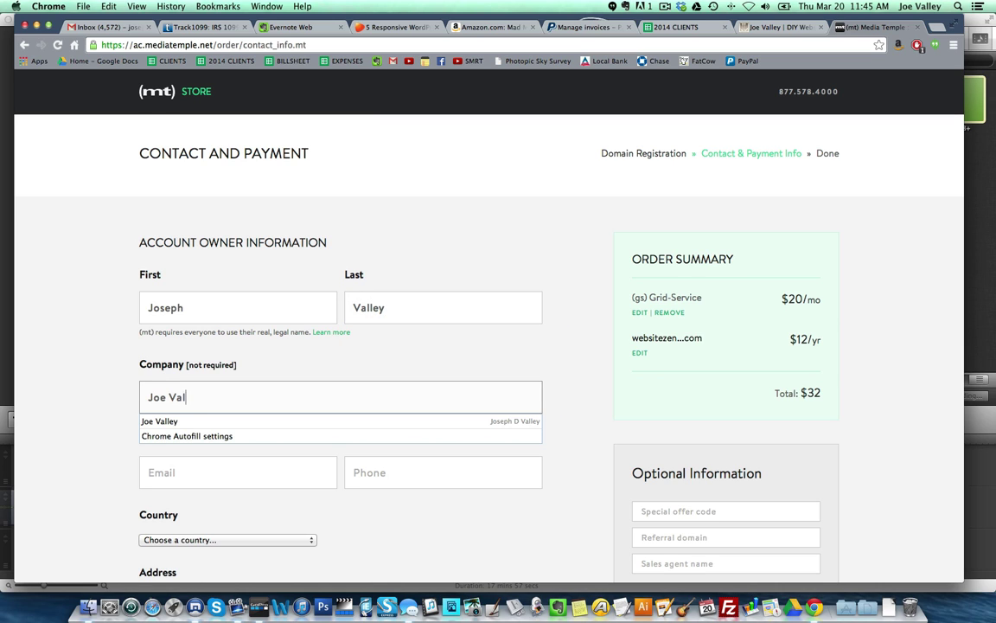
key("Tab")
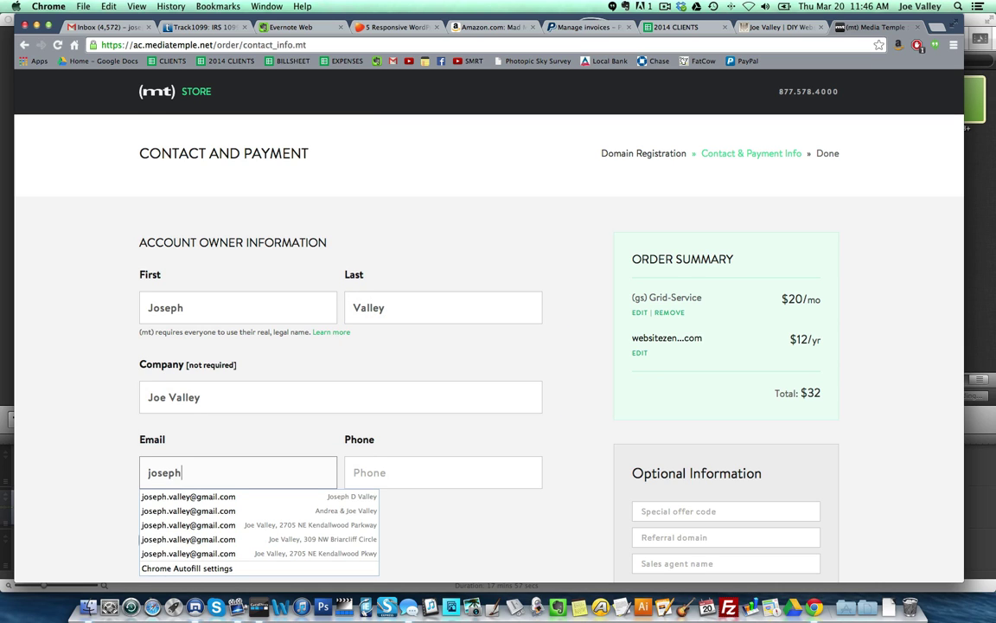
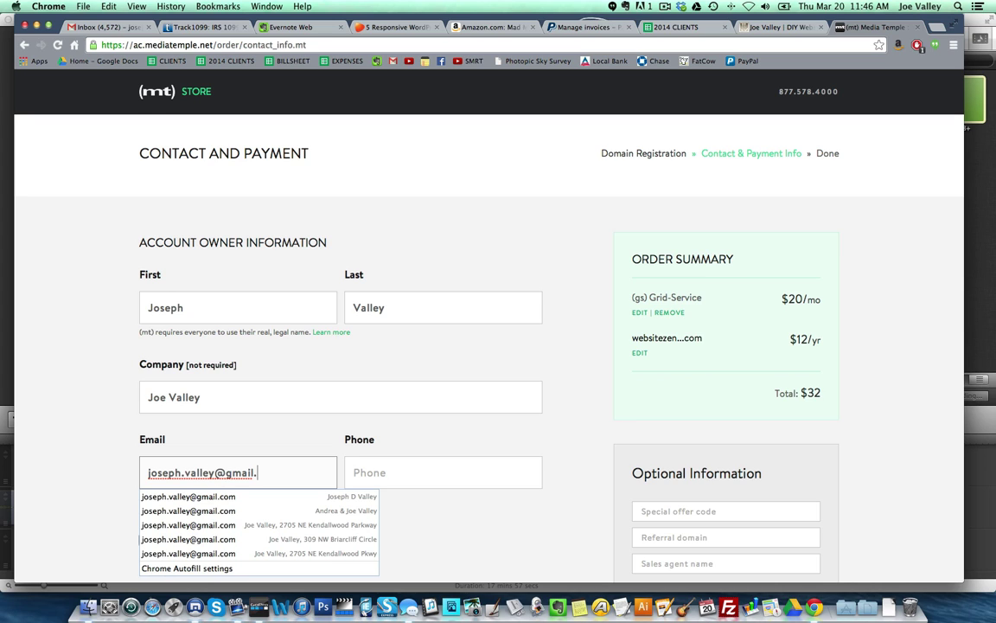
key("Tab")
type("720")
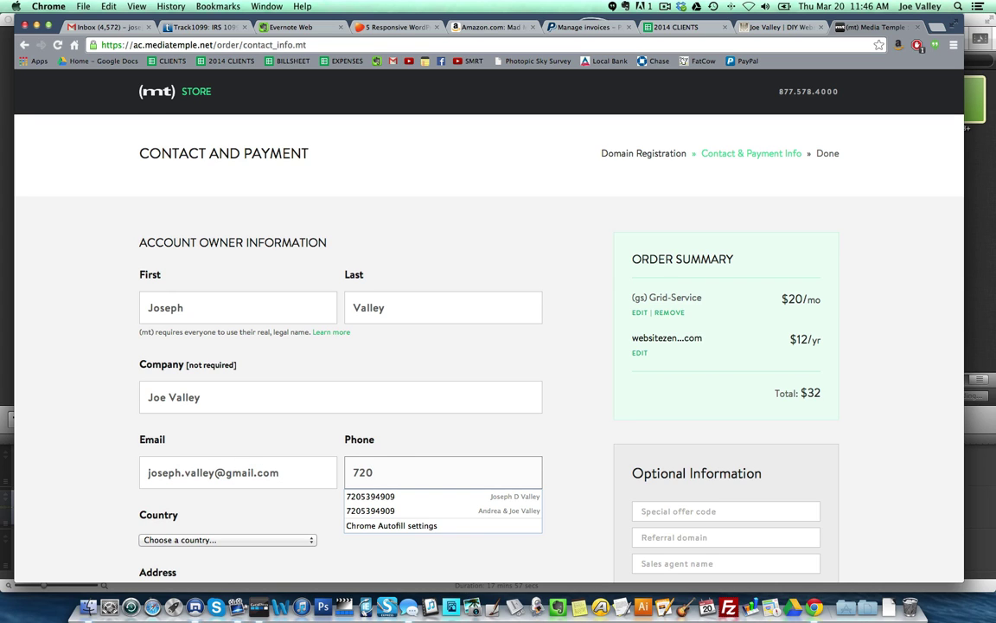
type("-539")
key("BackSpace")
key("BackSpace")
key("BackSpace")
key("BackSpace")
key("BackSpace")
key("Down")
key("Down")
key("Return")
- Fill in the street address from the saved suggestion and apartment number 4
scroll(413, 563, "down", 5)
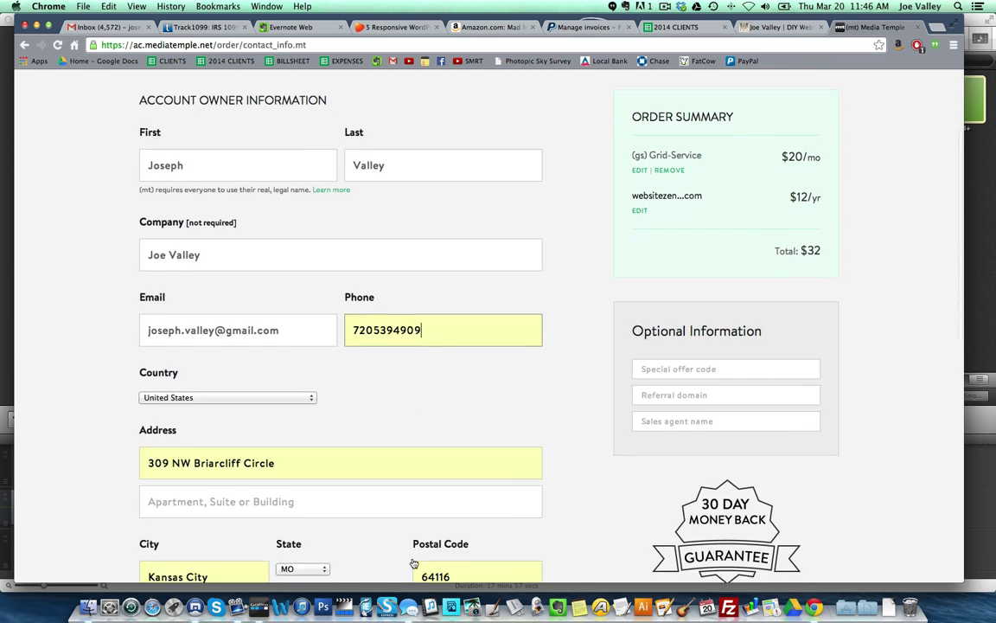
left_click(181, 246)
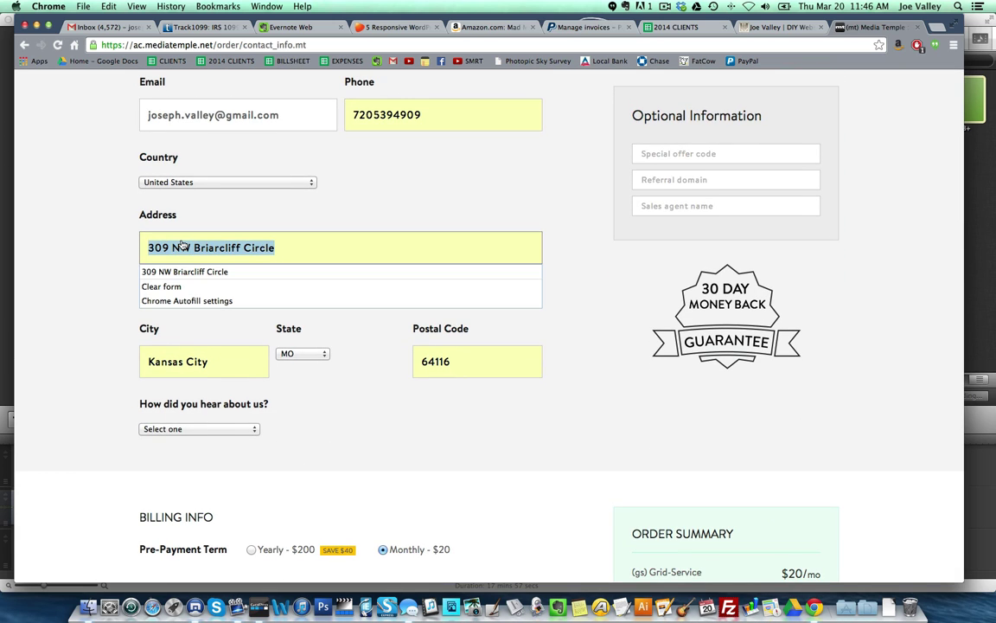
type("27")
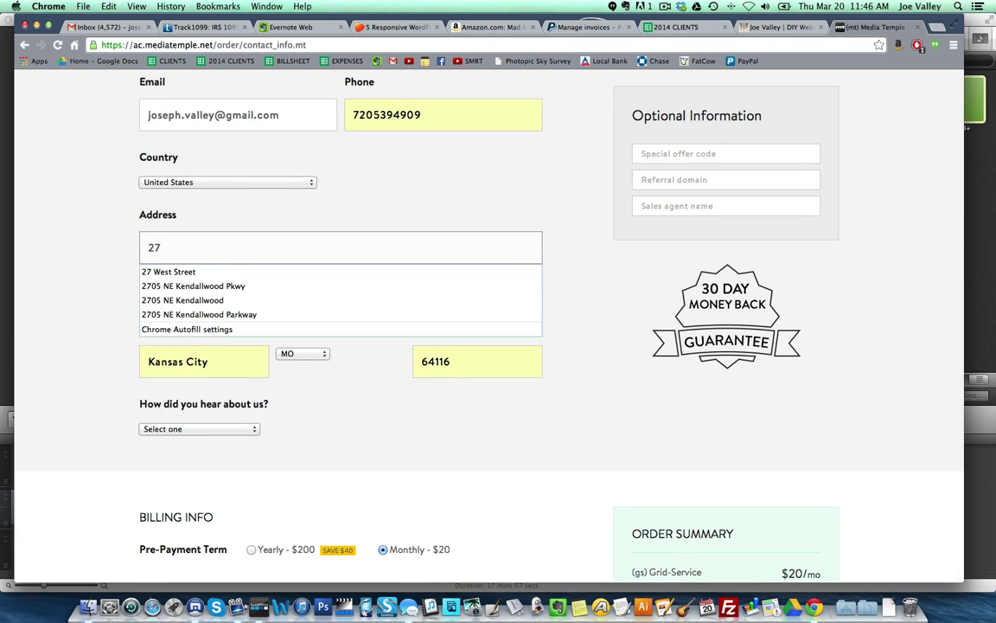
key("Down")
key("Down")
key("Return")
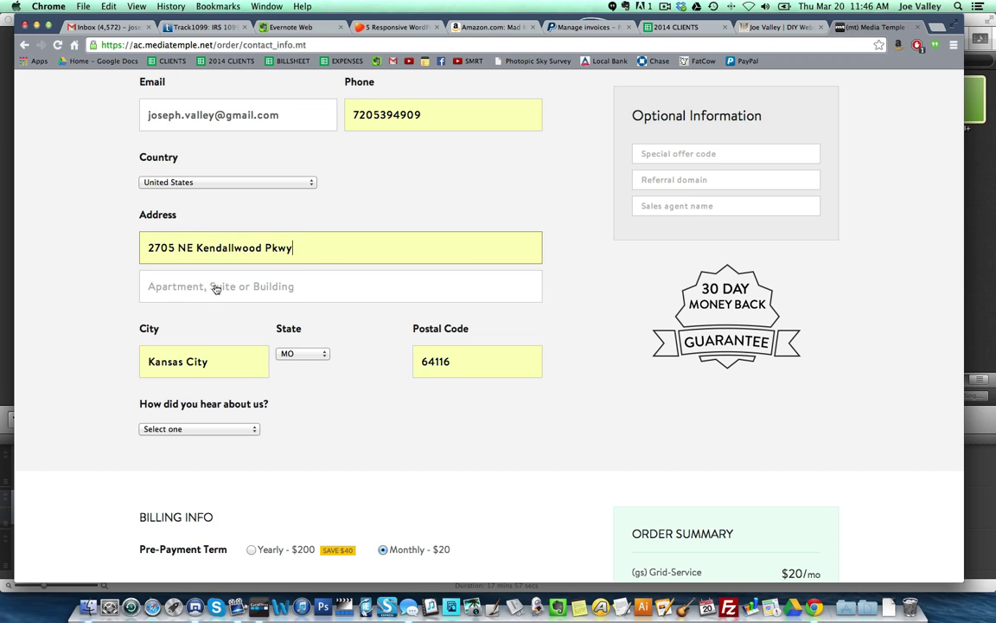
scroll(200, 289, "down", 2)
left_click(194, 240)
type("4")
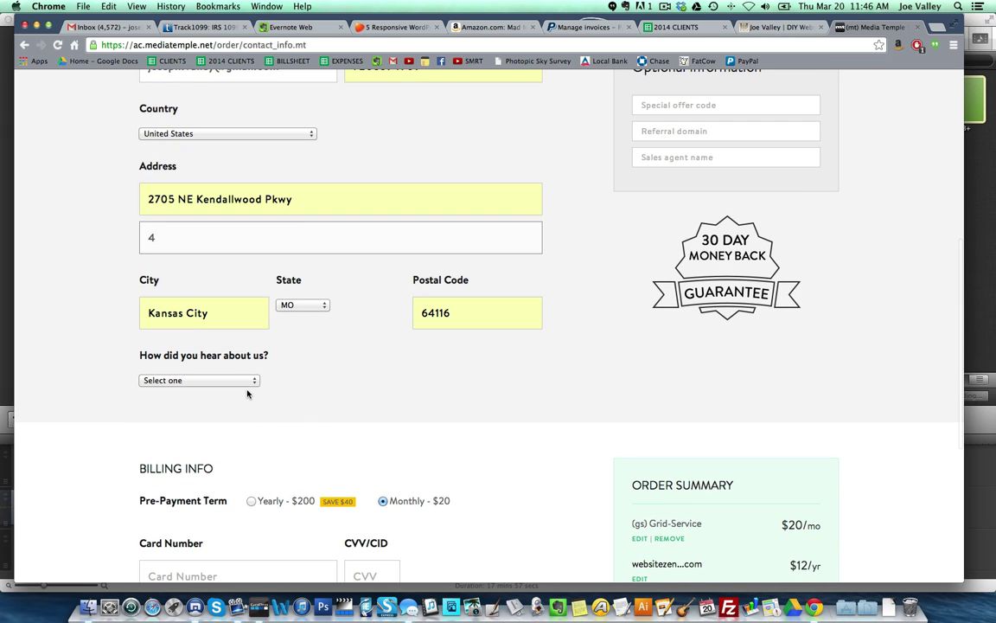
- Choose 'A friend or colleague' as referral source and note that they really rock and are amazing :D
left_click(250, 382)
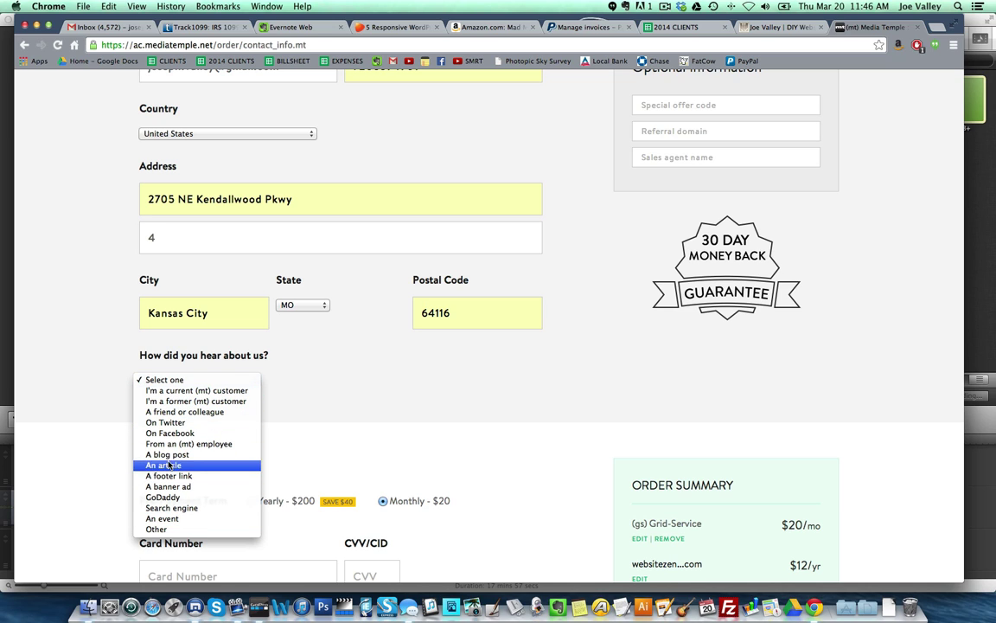
left_click(173, 413)
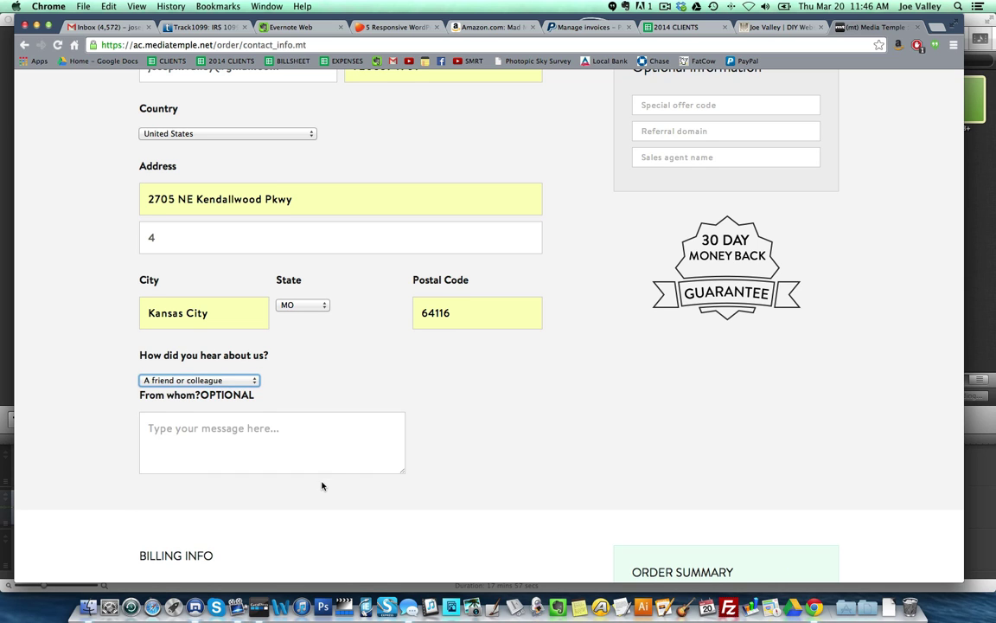
scroll(323, 484, "down", 2)
left_click(208, 370)
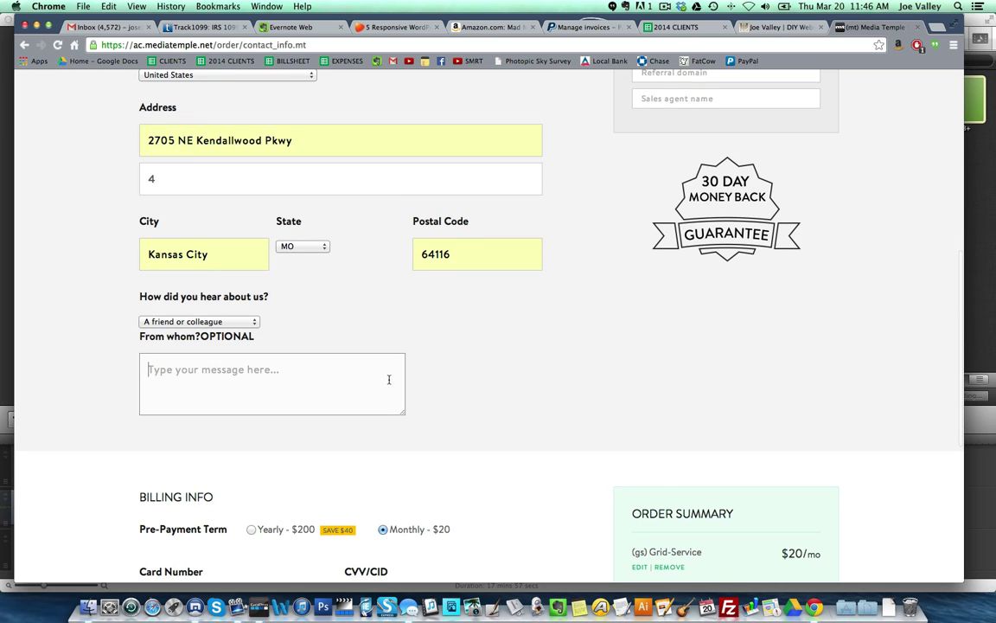
type("I have h")
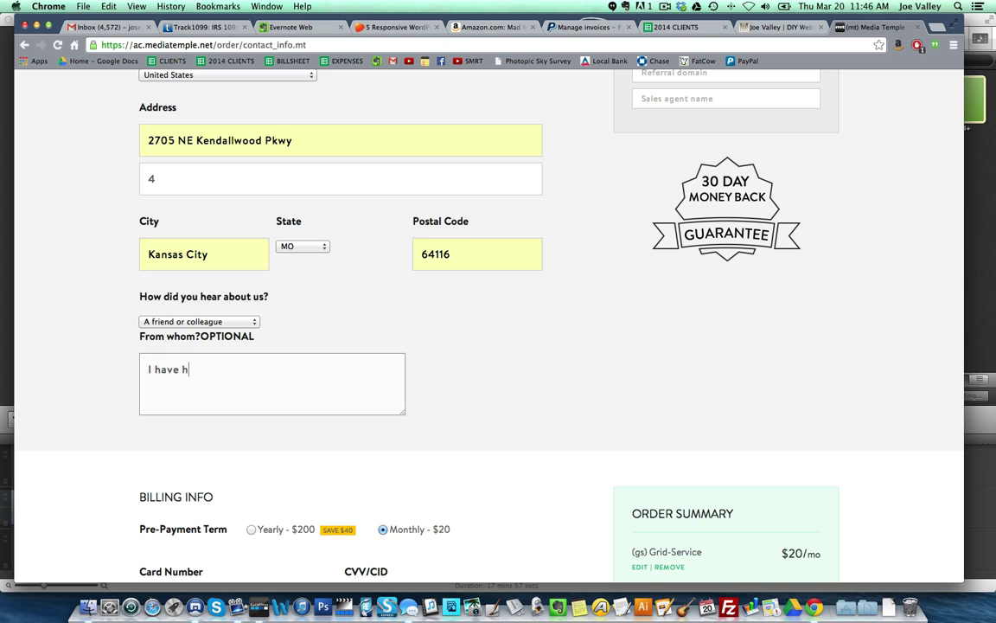
type("eard you guys really rock. Plus, I've called y")
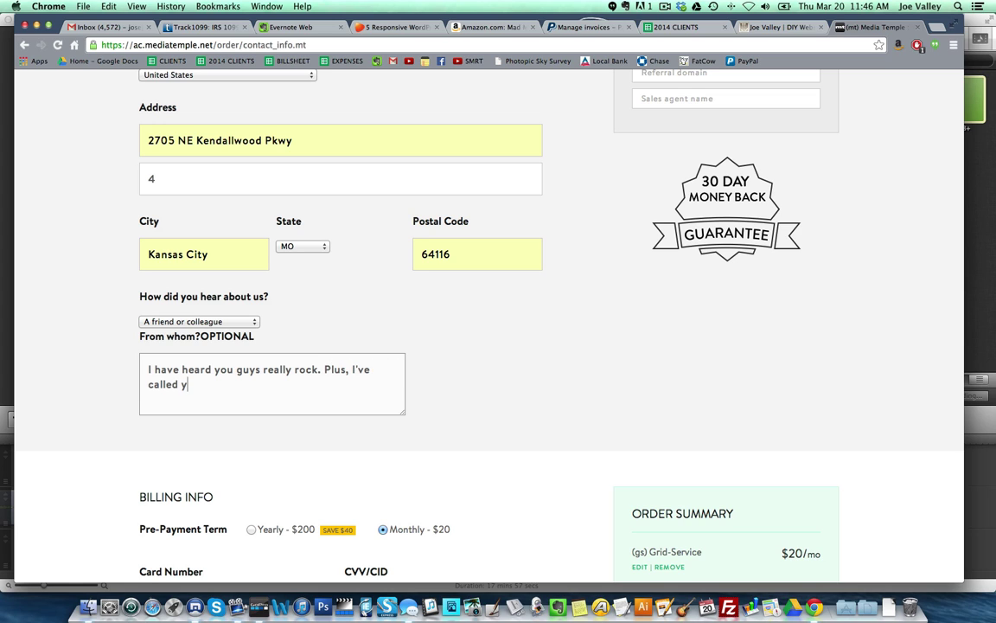
type("ou and you're amazing.")
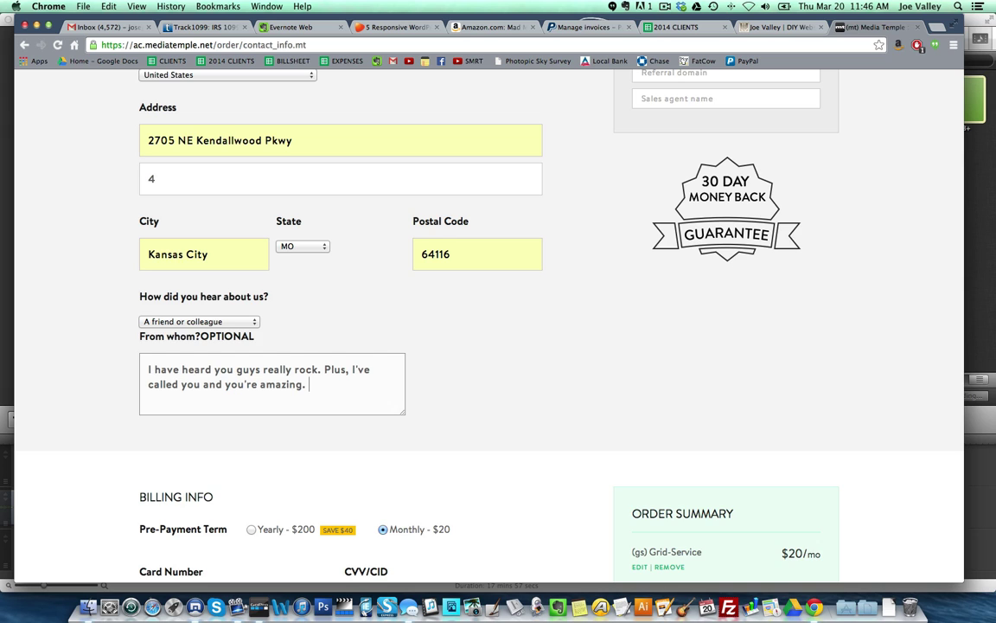
scroll(484, 312, "down", 2)
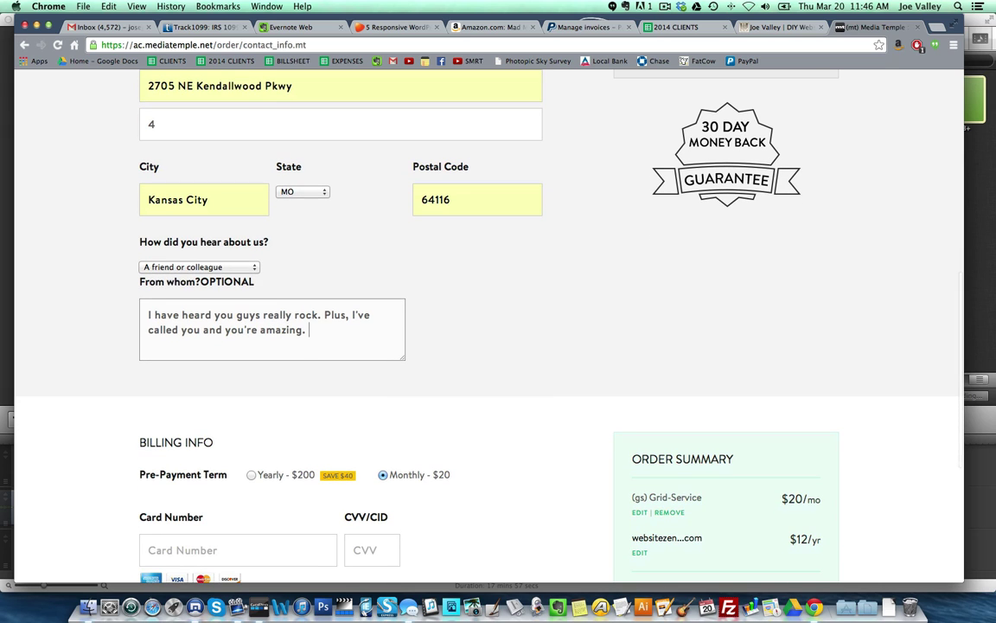
type(":D")
key("BackSpace")
scroll(454, 474, "down", 5)
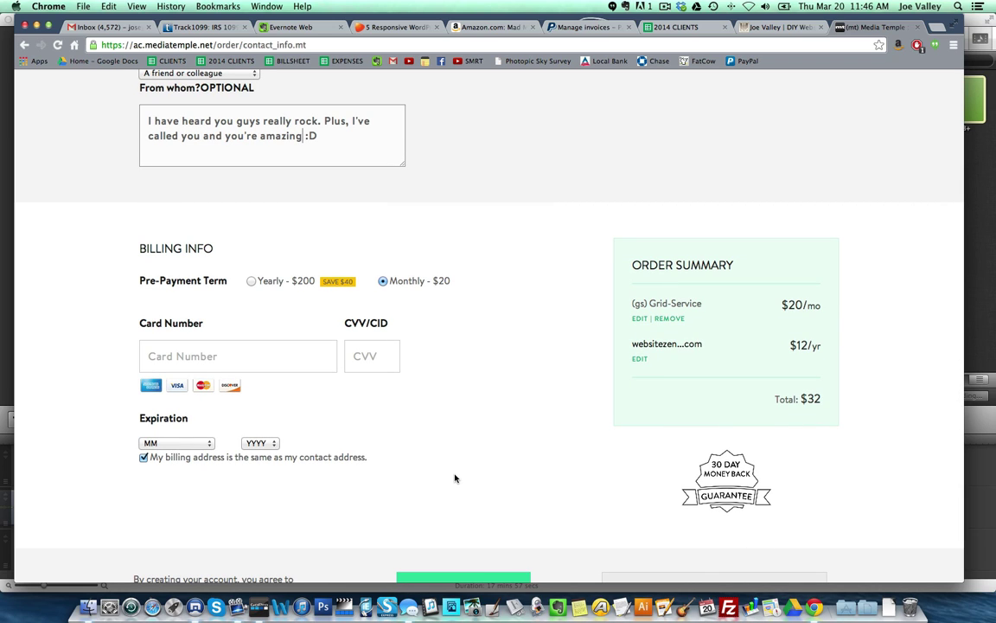
- Enter the payment card details and submit the order
left_click(216, 365)
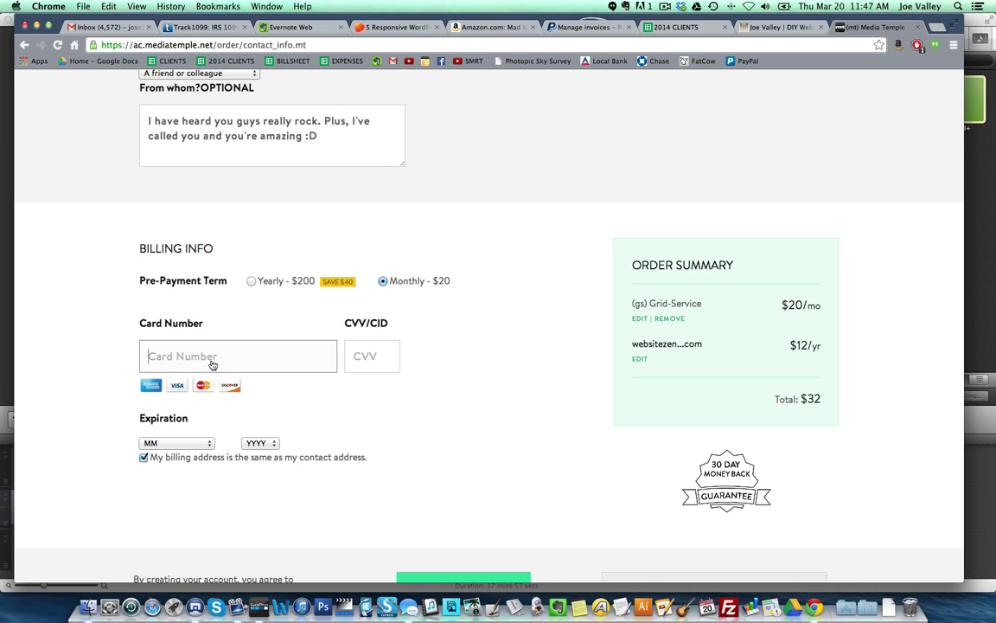
type("4")
left_click(665, 10)
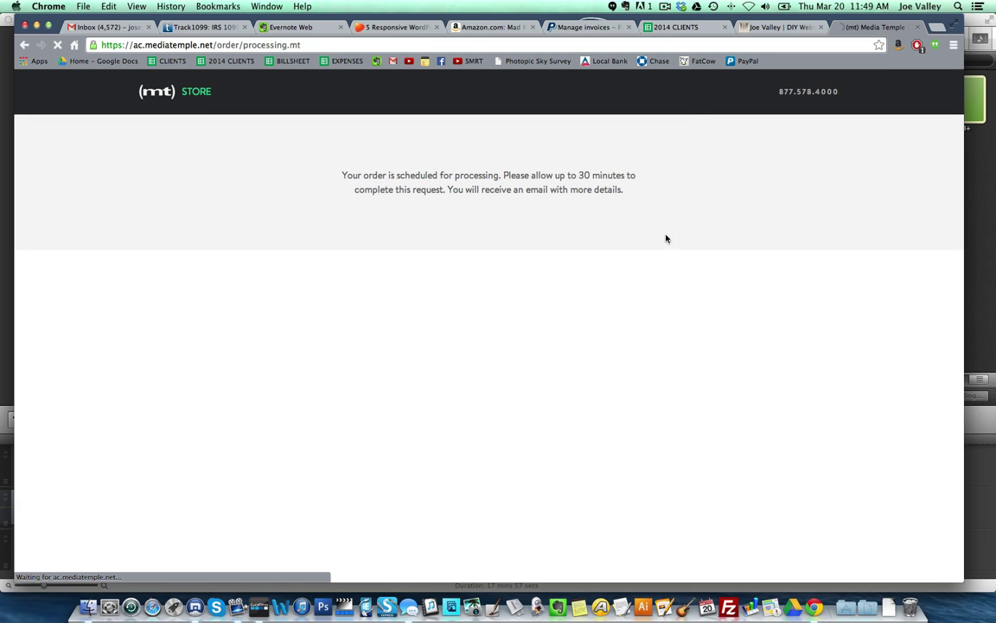
- Let the order finish processing until the confirmation page shows the $32 total
left_click(666, 7)
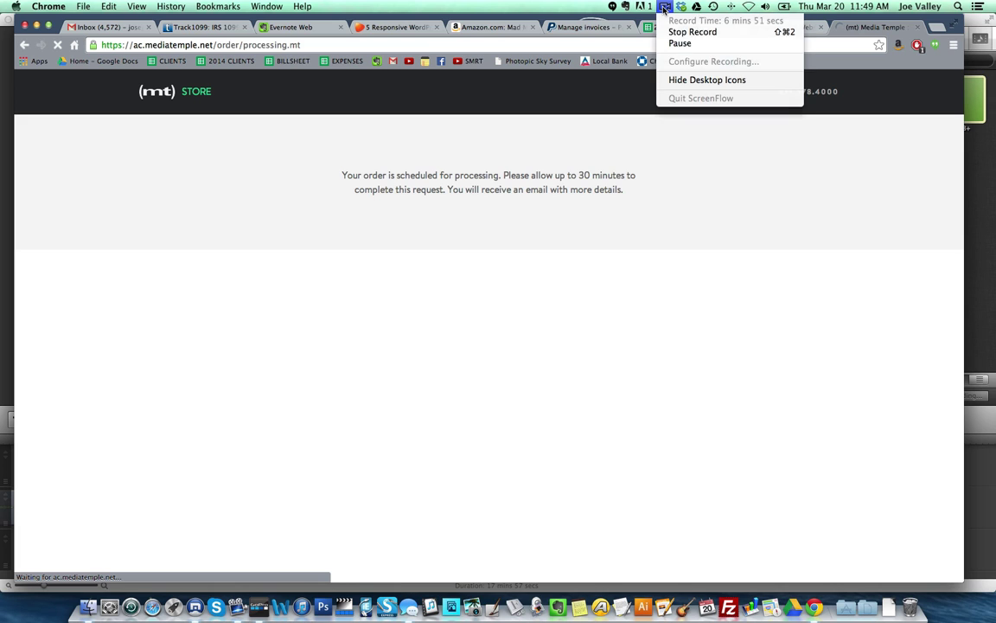
left_click(686, 44)
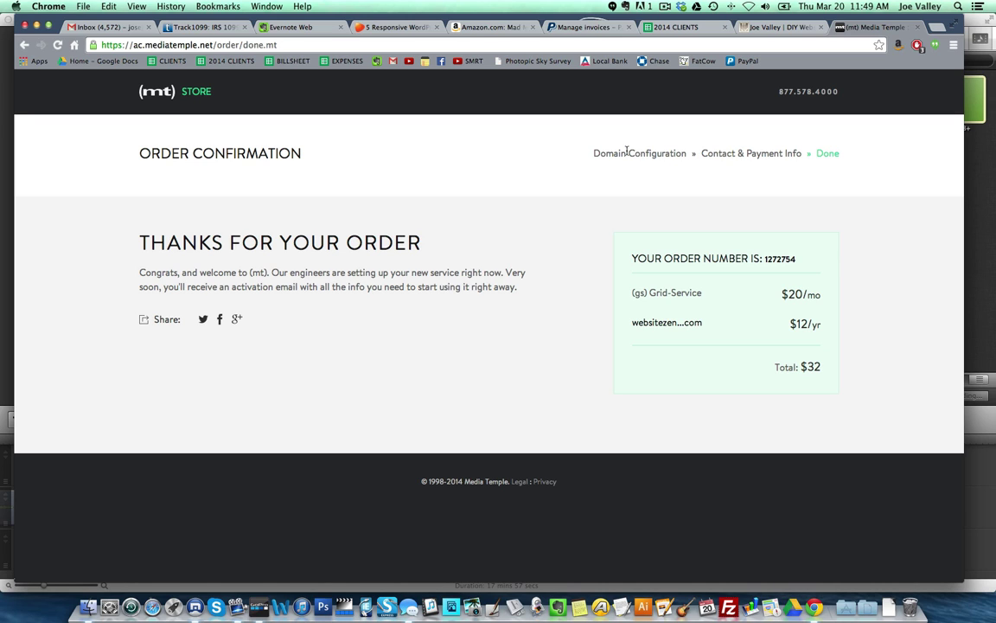
- Open the Media Temple welcome email in Gmail and scroll down to its Account Details
left_click(665, 6)
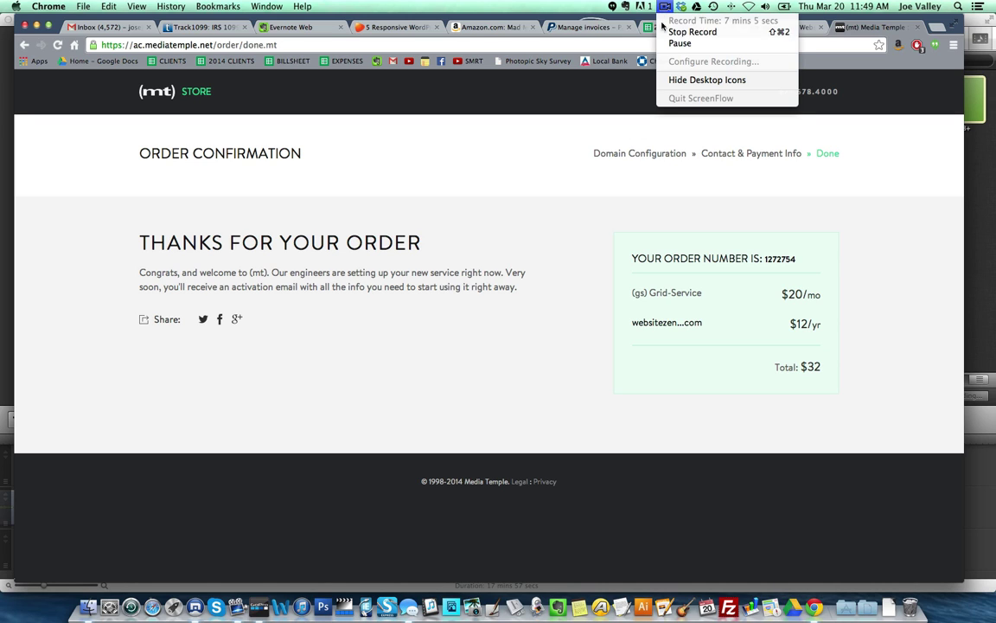
left_click(676, 34)
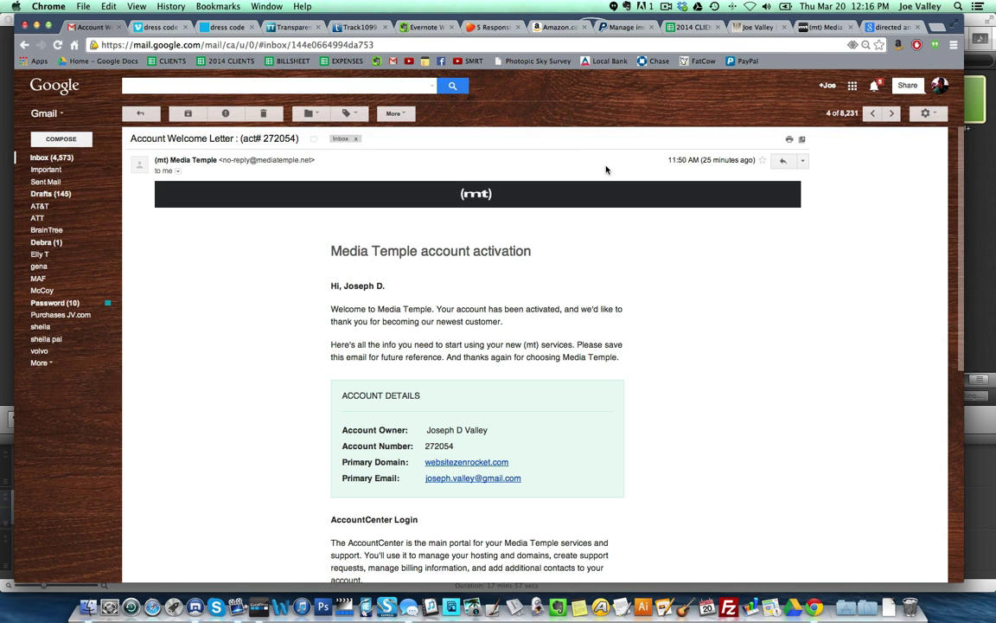
scroll(696, 268, "down", 2)
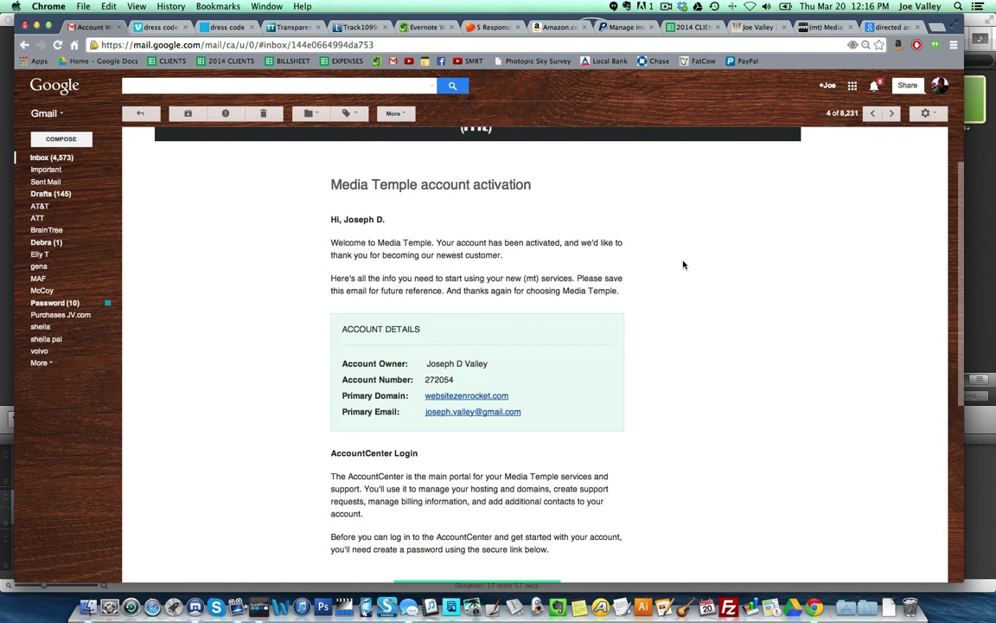
scroll(467, 312, "down", 1)
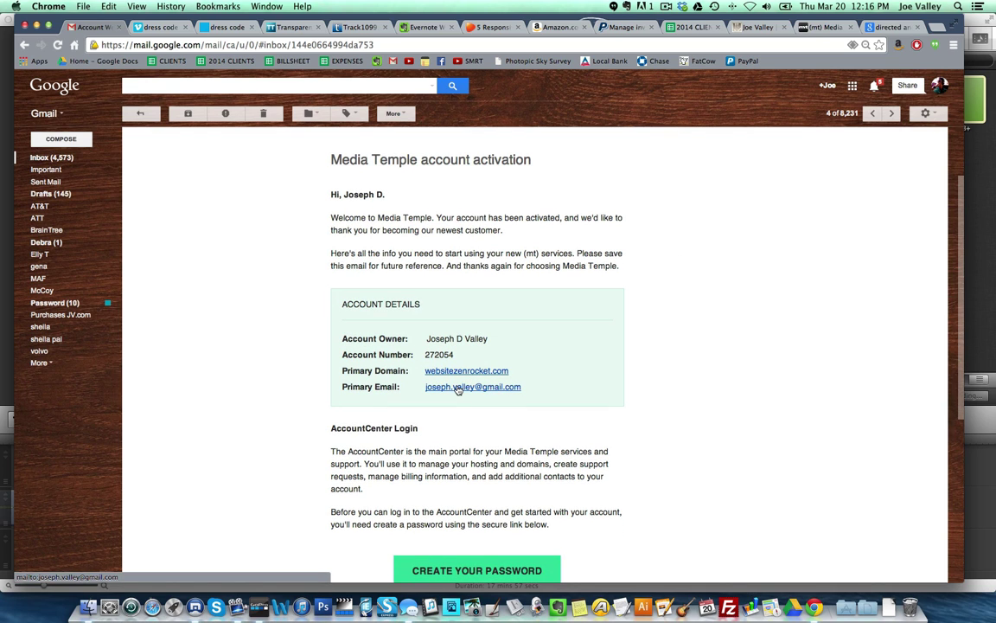
scroll(429, 402, "down", 2)
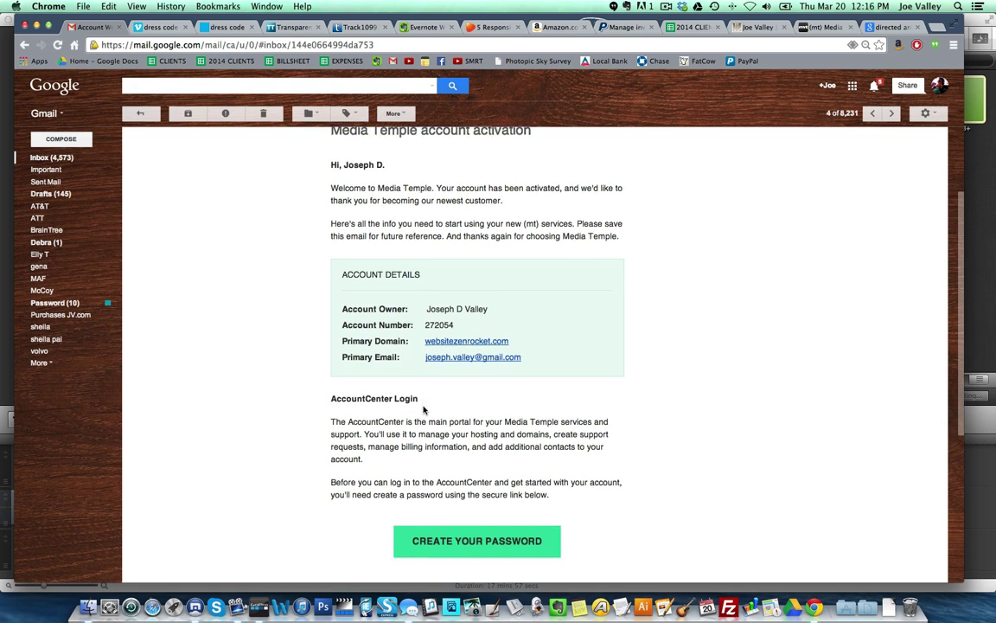
scroll(424, 405, "down", 4)
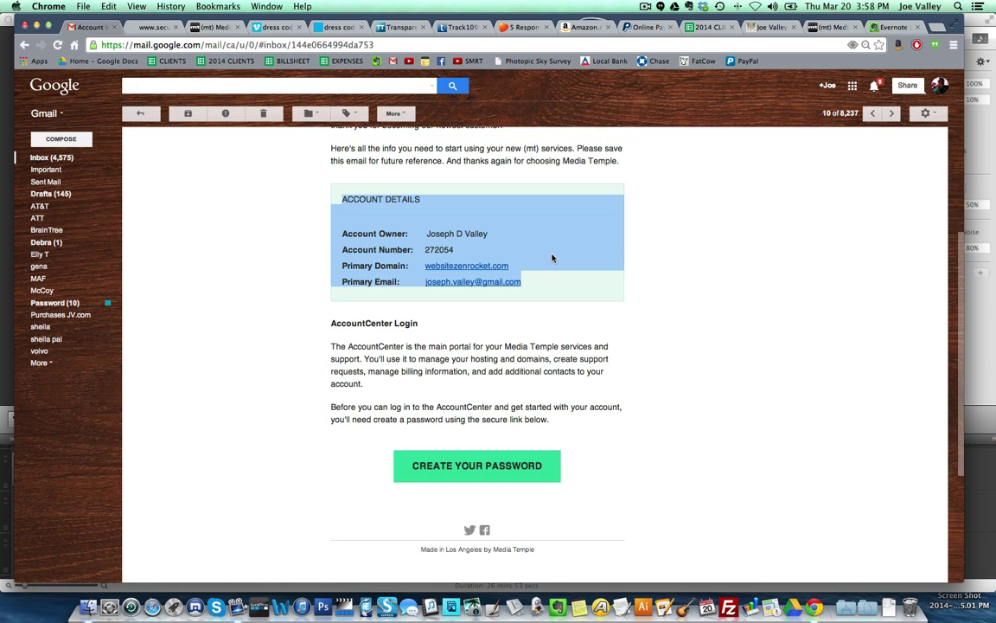
- Copy the whole Account Details block and switch to the Evernote tab
left_click_drag(552, 258, 518, 233)
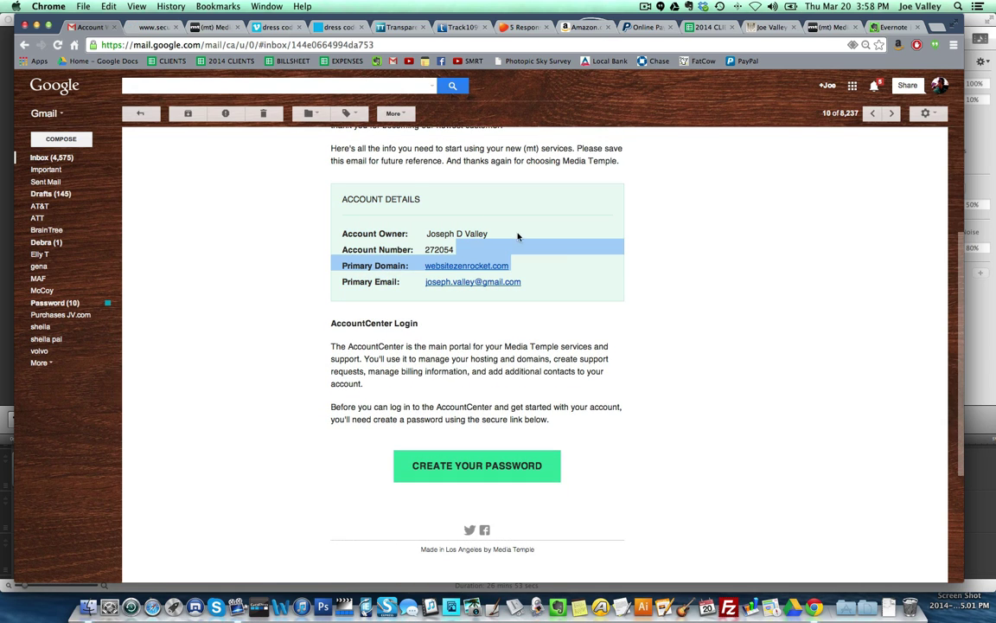
left_click(342, 203)
left_click_drag(343, 200, 534, 288)
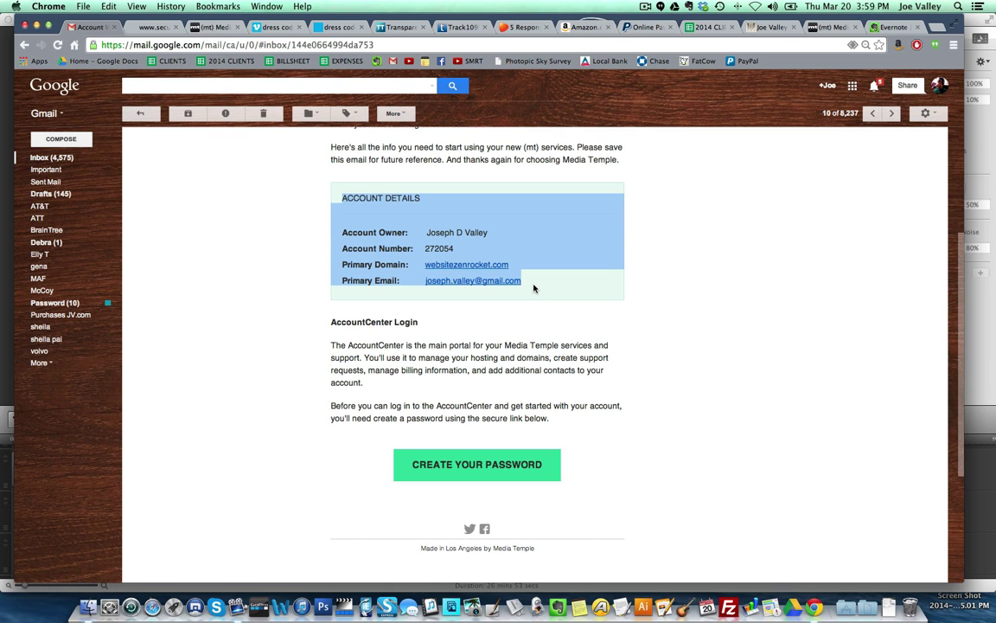
right_click(534, 231)
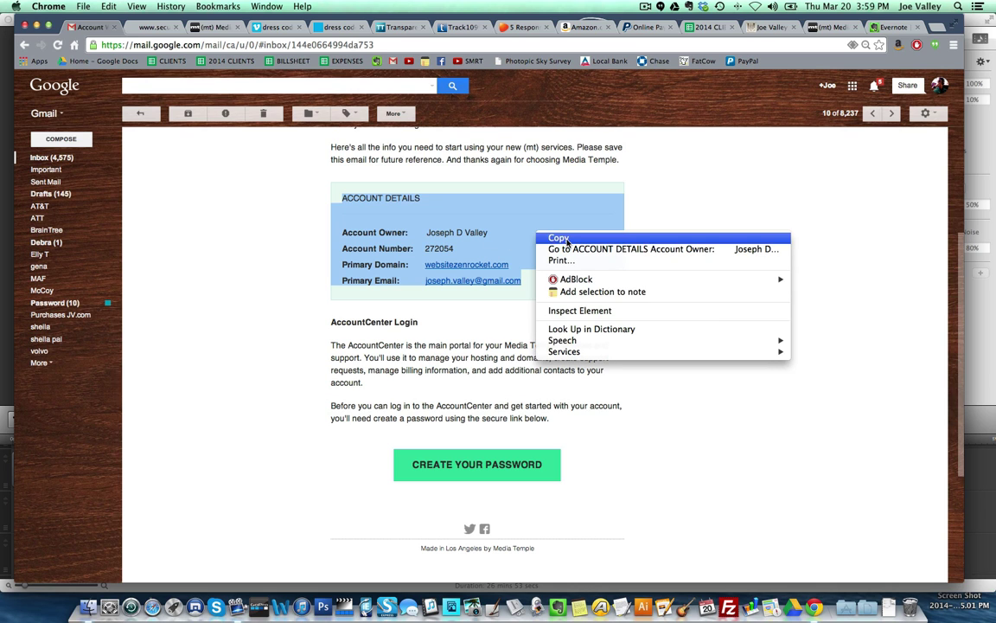
left_click(567, 239)
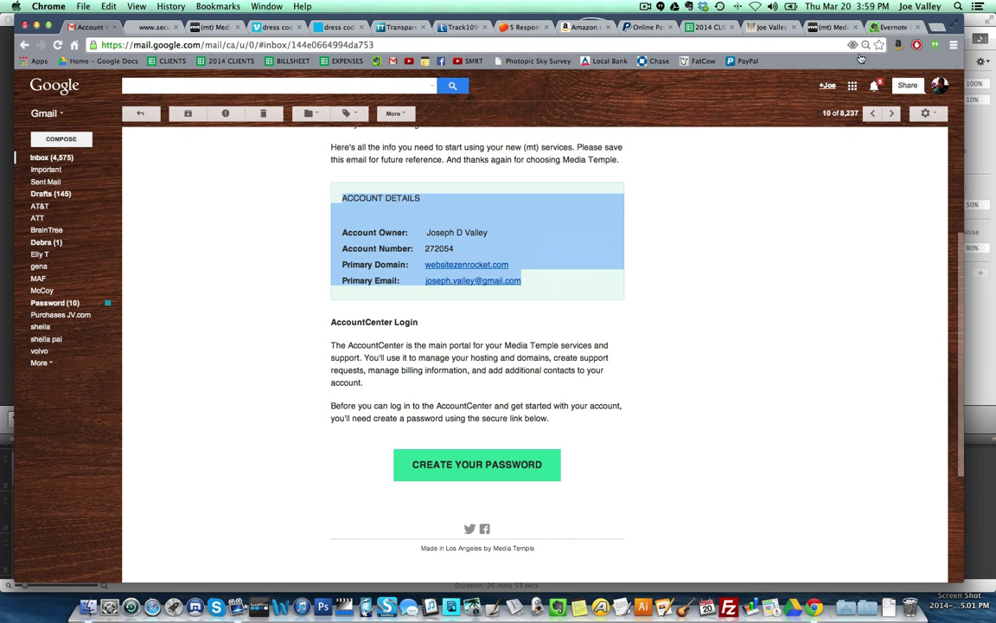
left_click(891, 26)
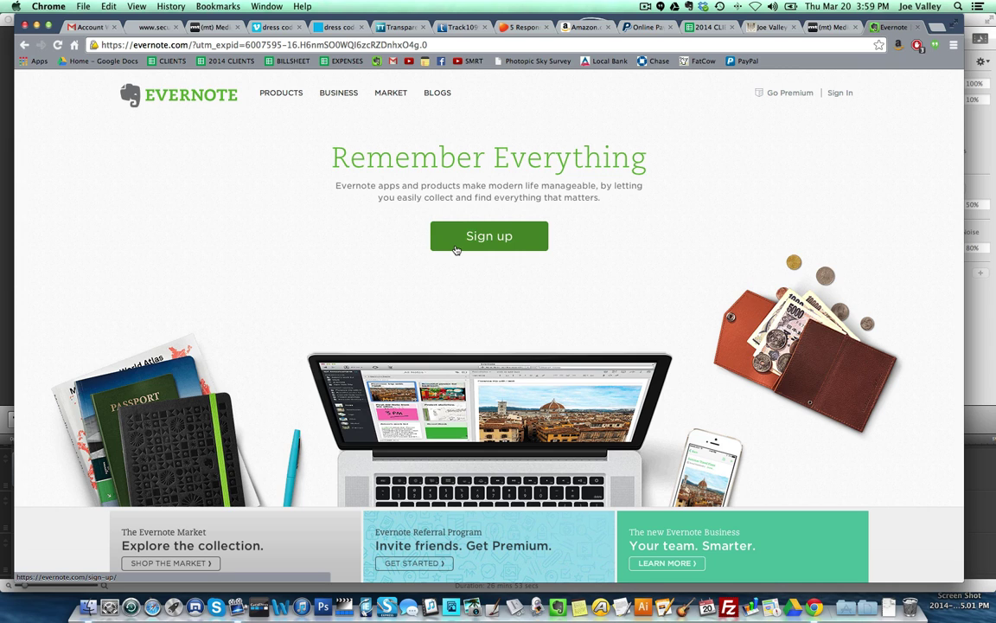
- Return to the Gmail 'Account Welcome Letter' tab with the Media Temple email
left_click(87, 27)
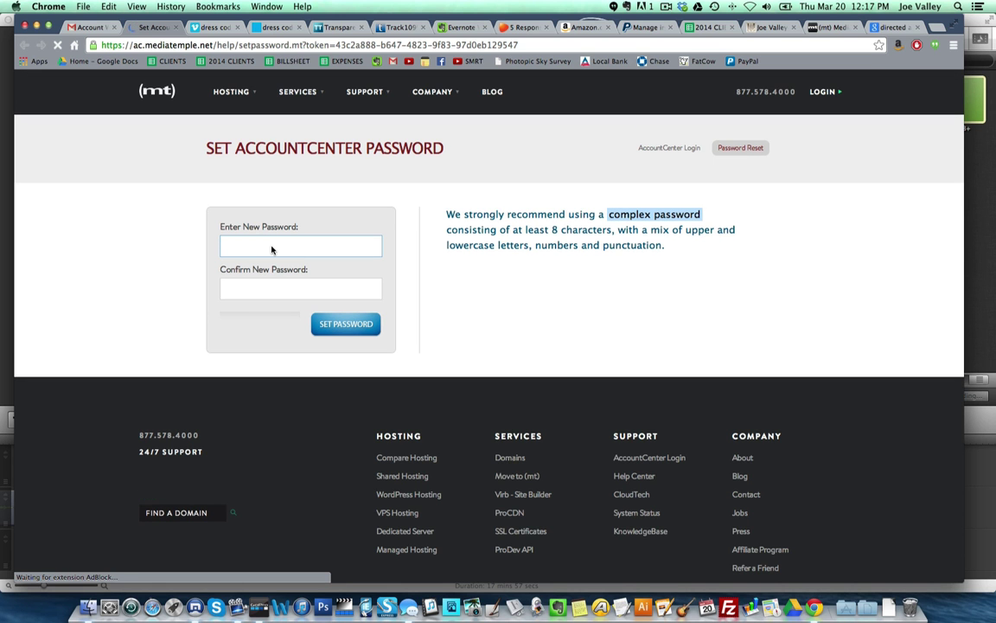
- Enter and confirm a new AccountCenter password, then save it
type("••••••")
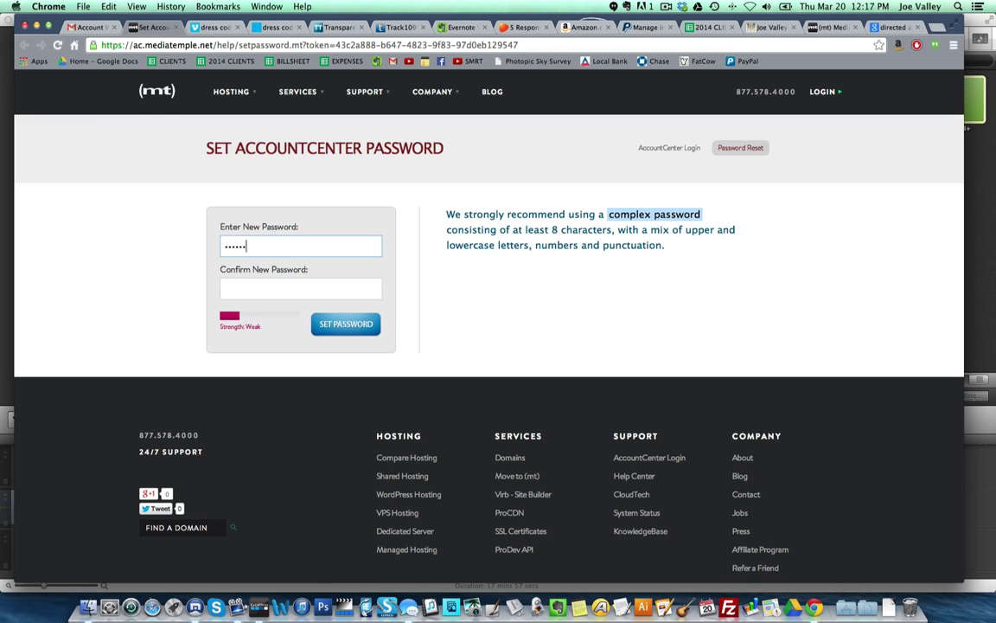
left_click(231, 249)
type("••")
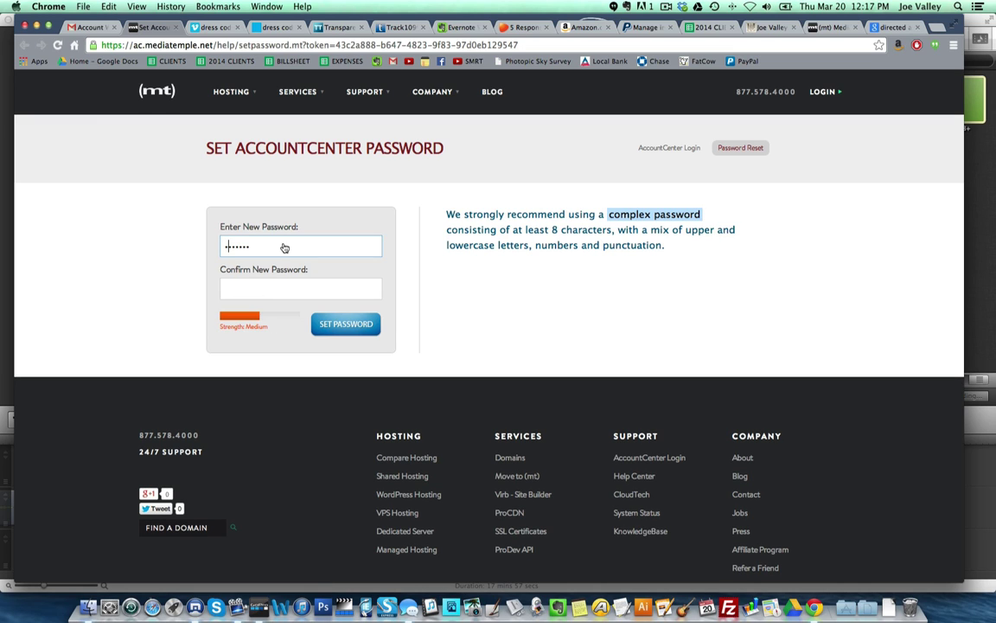
left_click(256, 292)
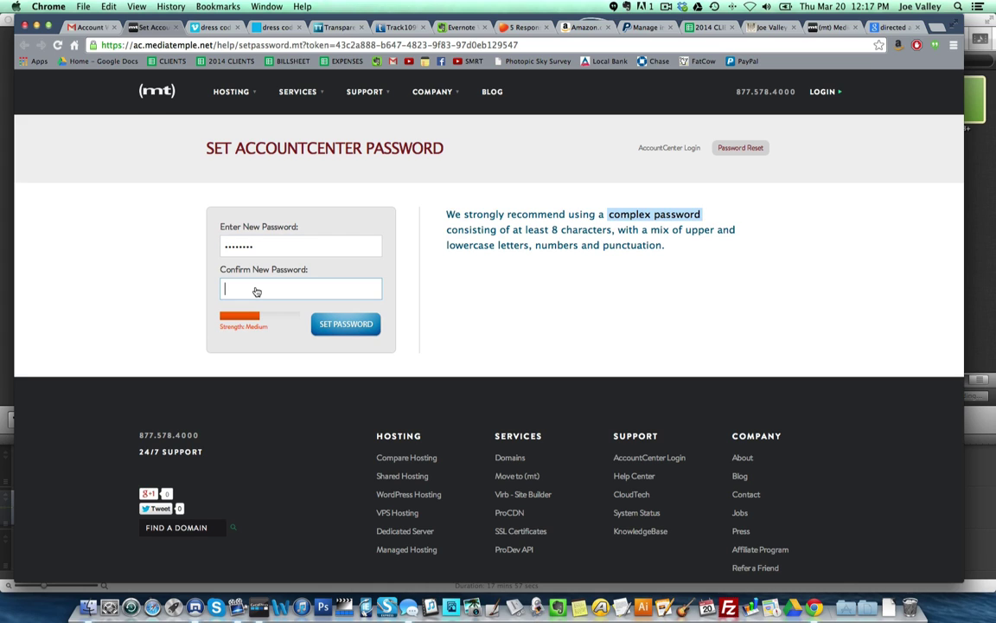
type("••••••••")
left_click(348, 320)
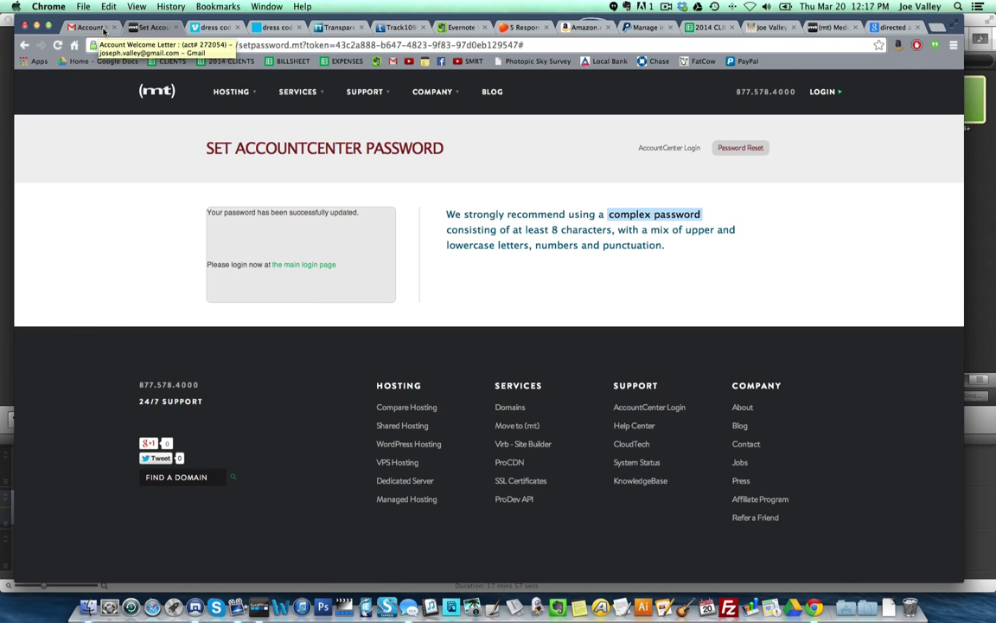
left_click(667, 10)
left_click(616, 41)
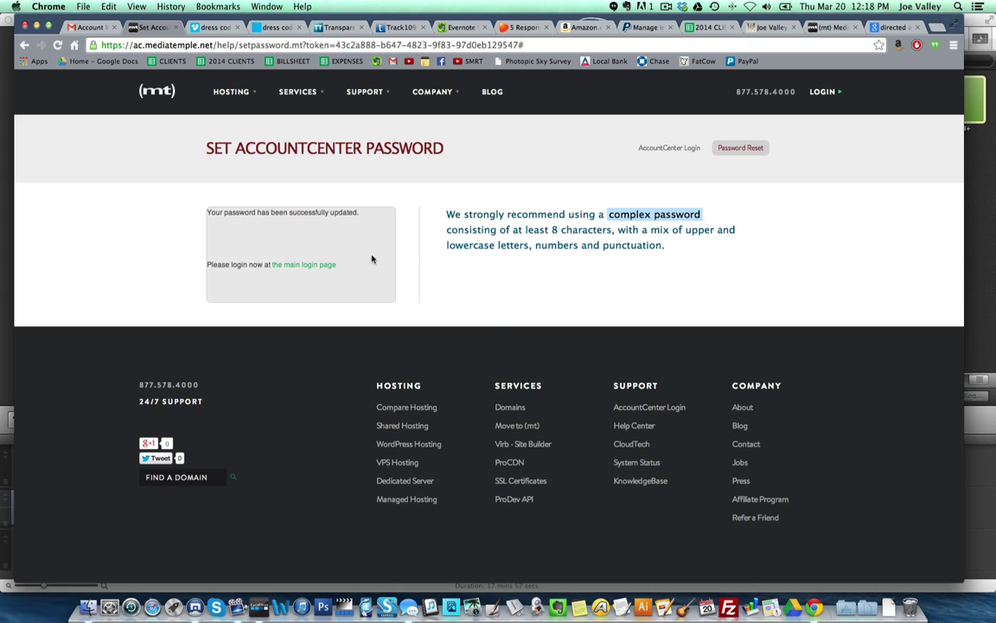
- Log in to the AccountCenter with domain websitezenrocket.com, the account e-mail and password
left_click(292, 267)
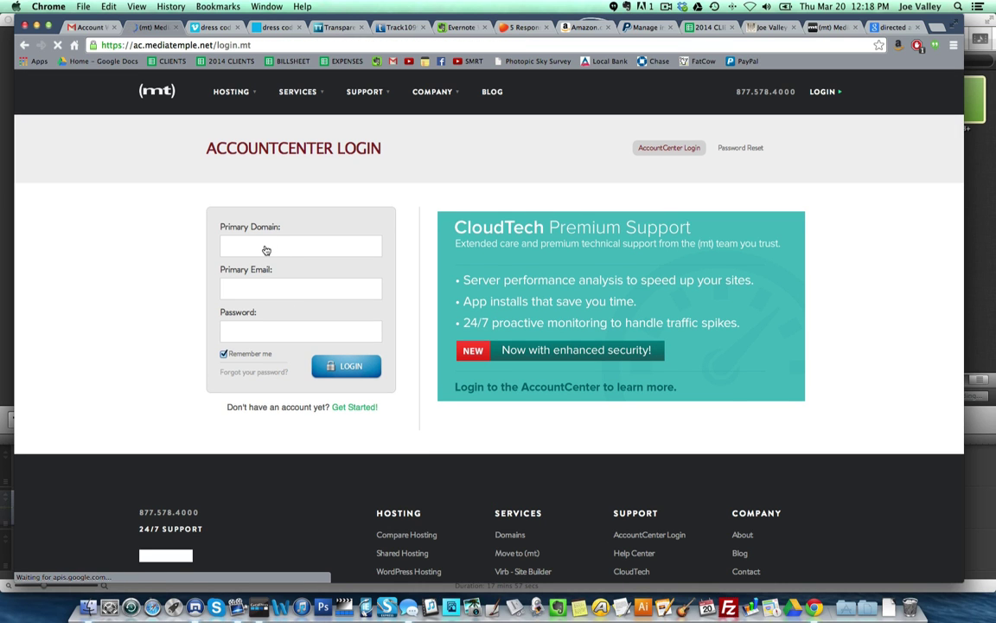
left_click(266, 250)
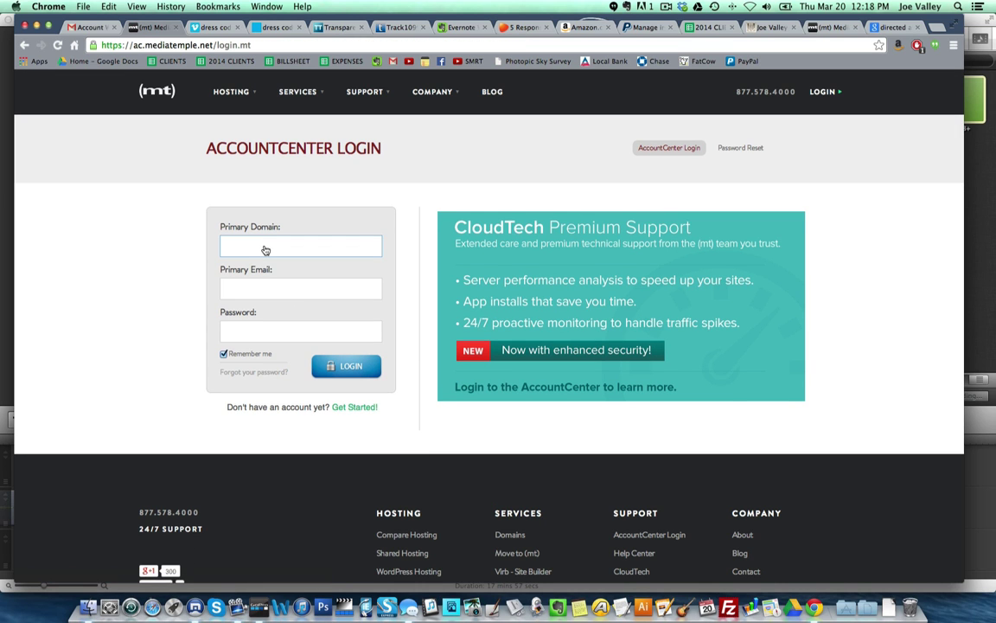
type("we")
left_click(285, 264)
left_click(267, 290)
type("jos")
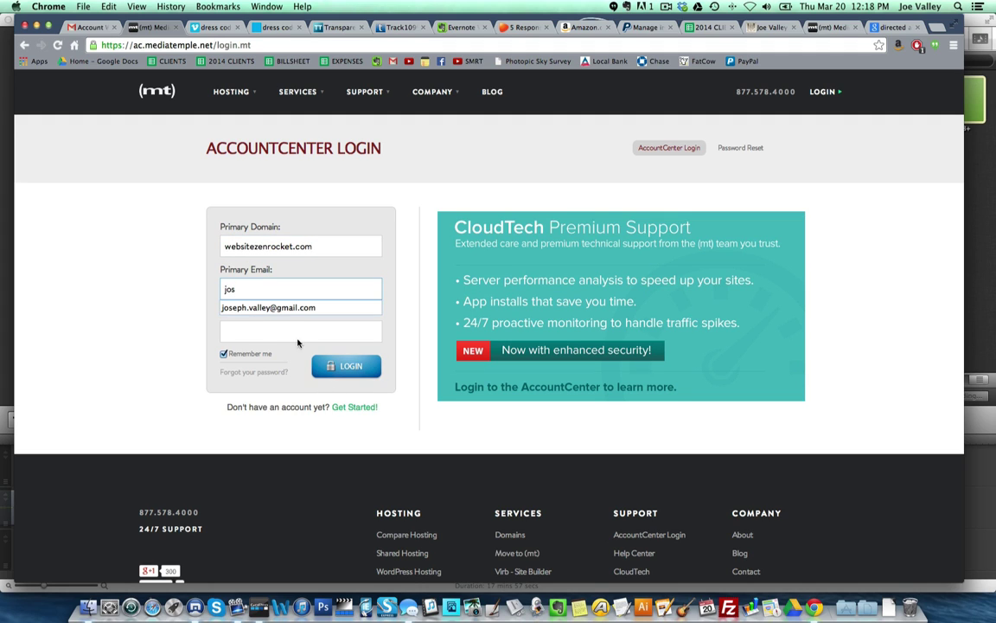
left_click(259, 309)
left_click(256, 338)
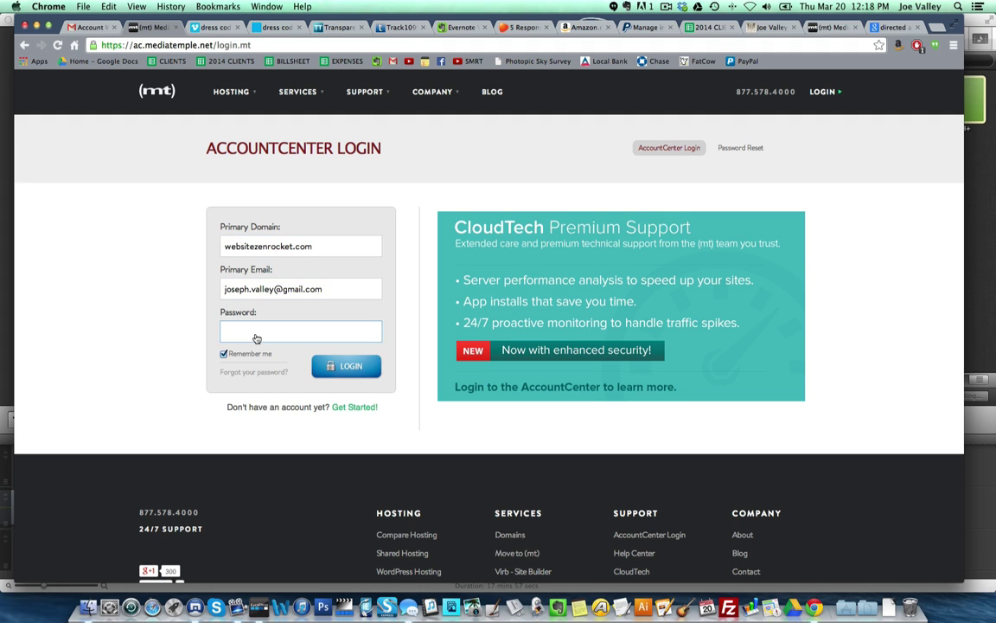
type("**")
left_click(336, 366)
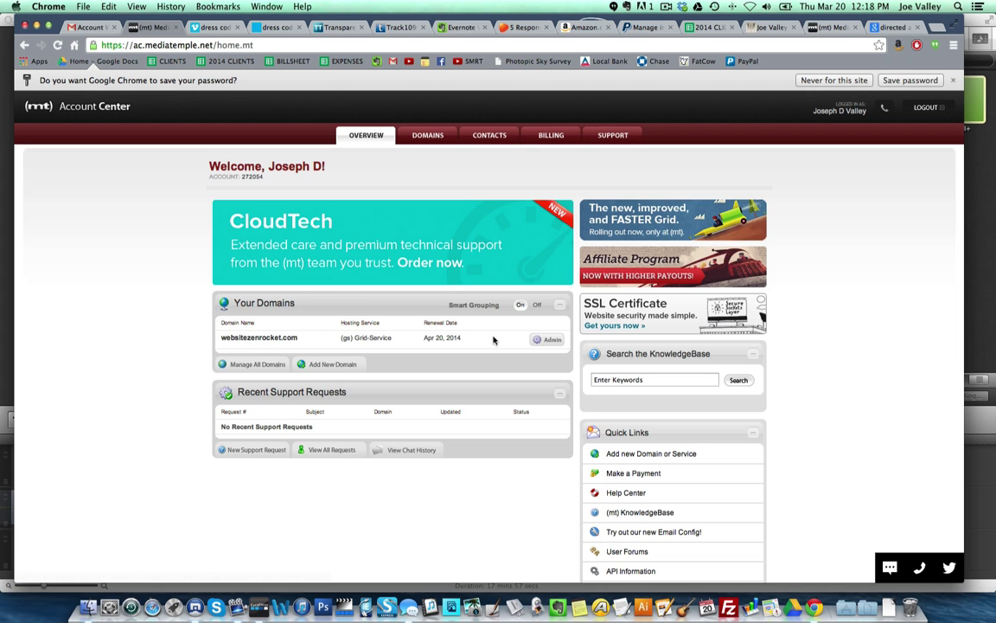
- Open Manage All Domains from the Your Domains section of the overview
scroll(284, 316, "down", 2)
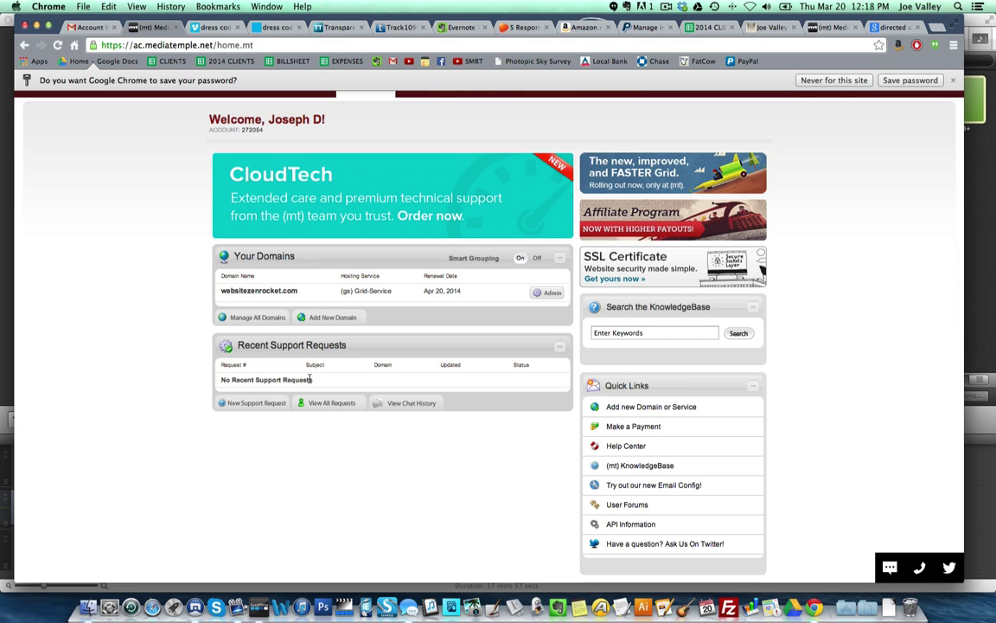
left_click(260, 318)
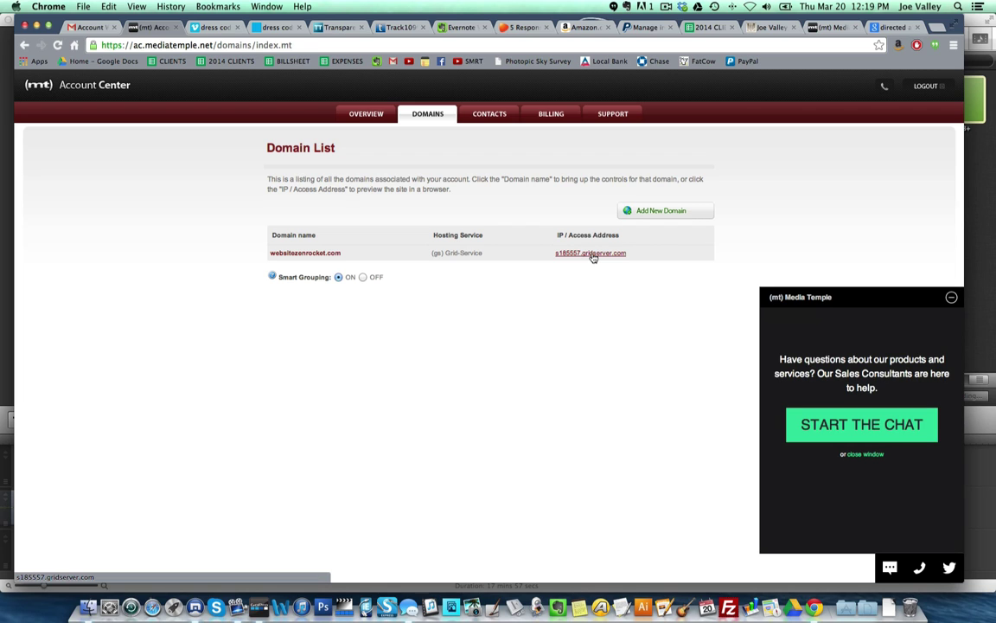
- Preview the s185557.gridserver.com access address, then open the websitezenrocket.com control panel
left_click(593, 254)
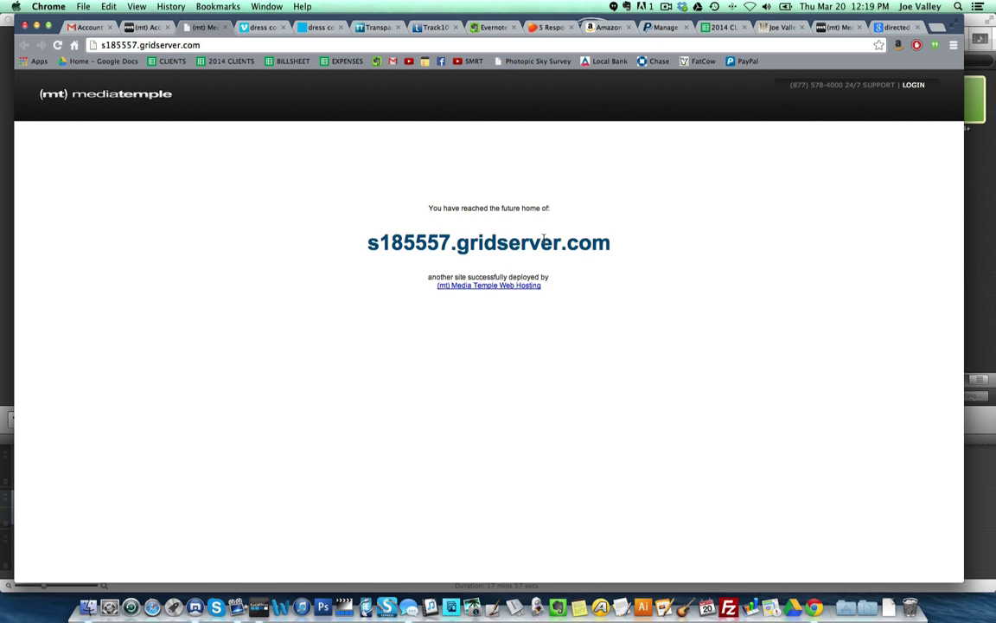
left_click(223, 28)
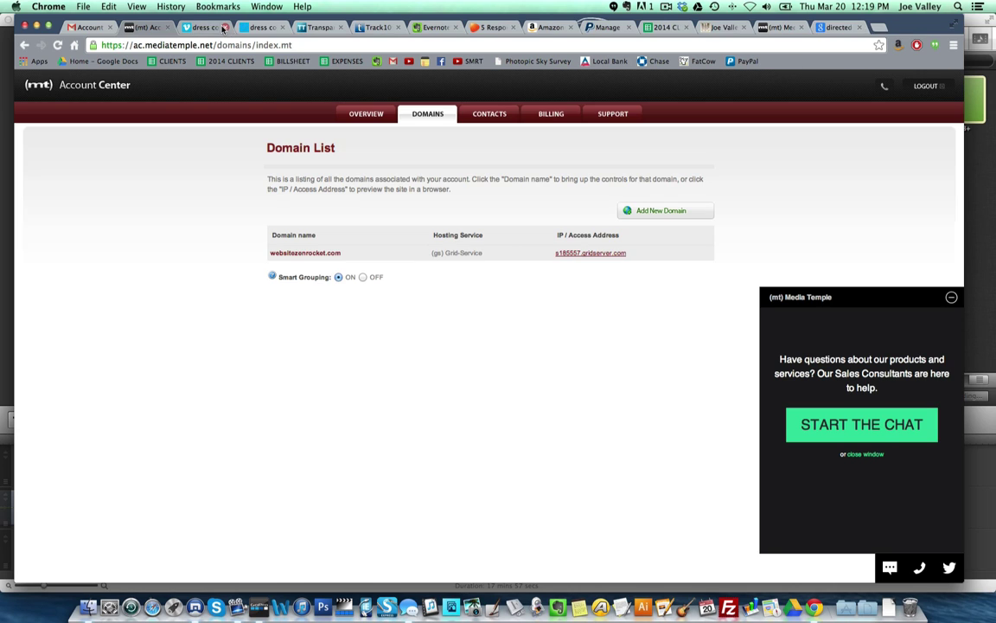
left_click(312, 253)
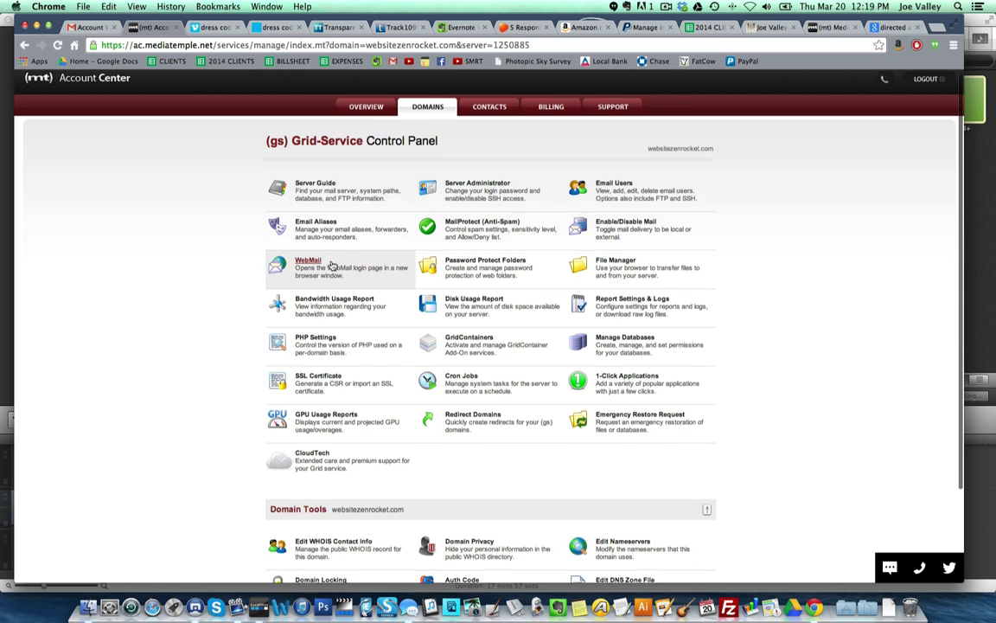
- Look over the Grid-Service Control Panel tools and load the (gs) Server Guide
scroll(329, 265, "down", 3)
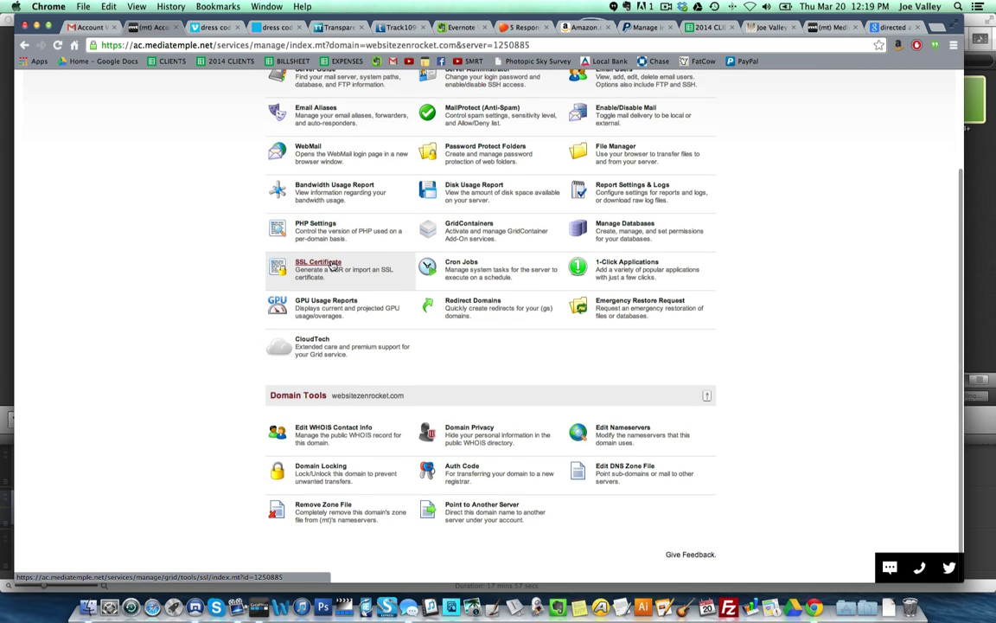
scroll(332, 265, "up", 3)
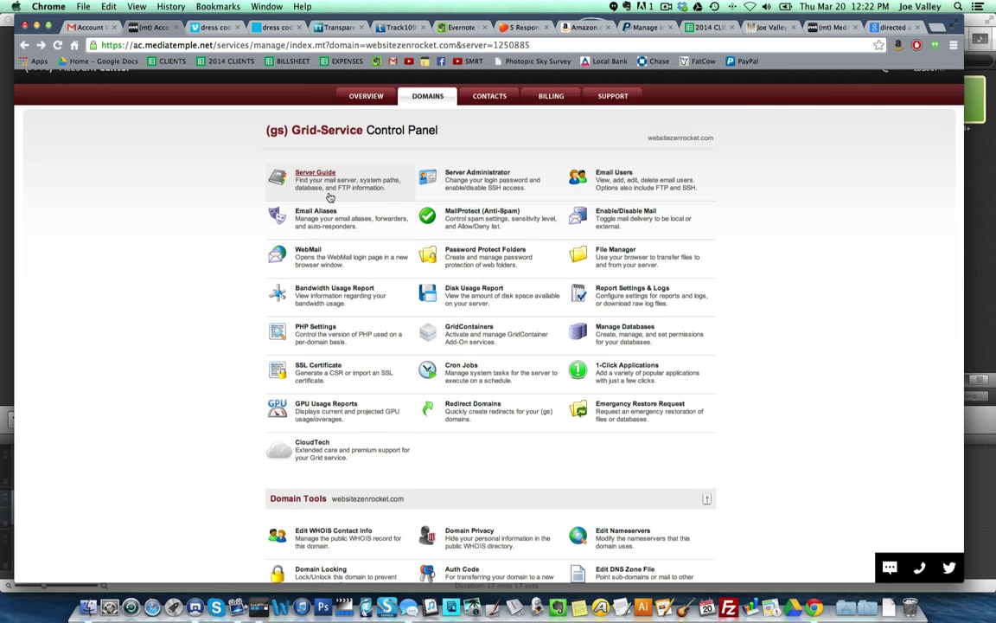
left_click(315, 176)
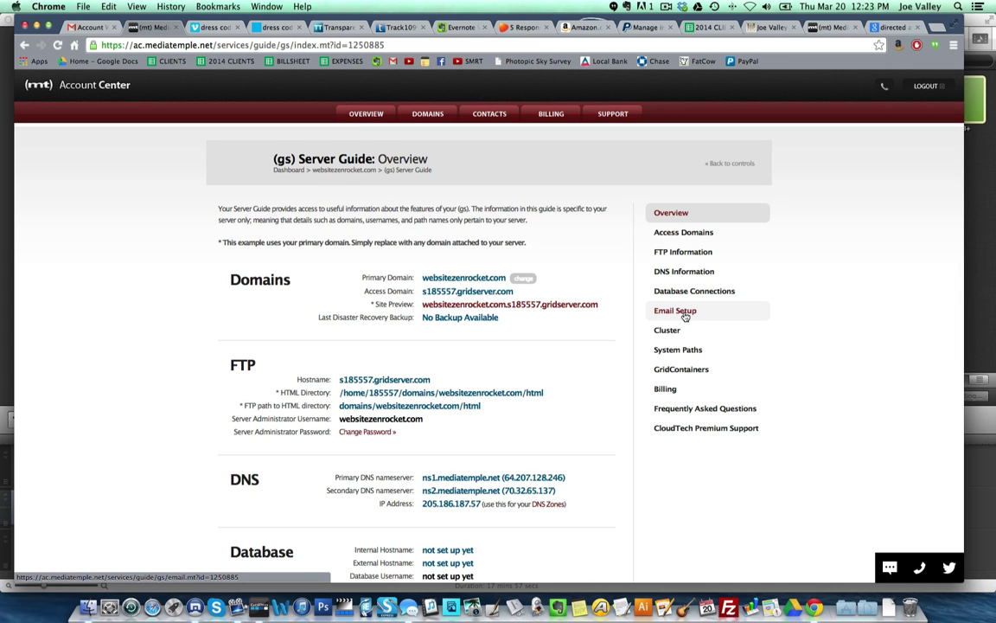
- Review the Server Guide's Email Setup details and follow Add an email user to Email Users
left_click(681, 315)
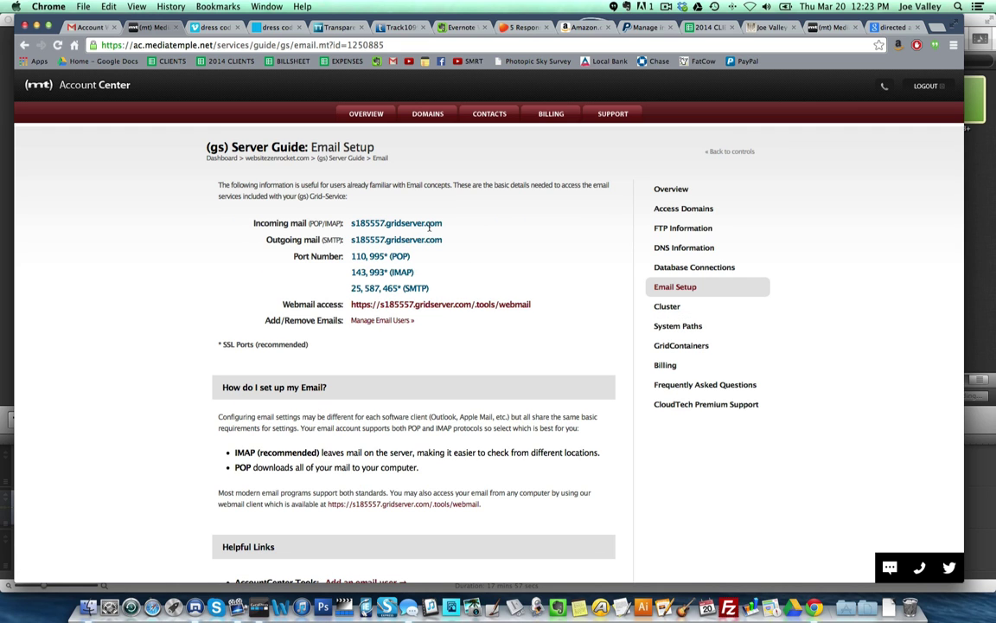
scroll(420, 324, "down", 5)
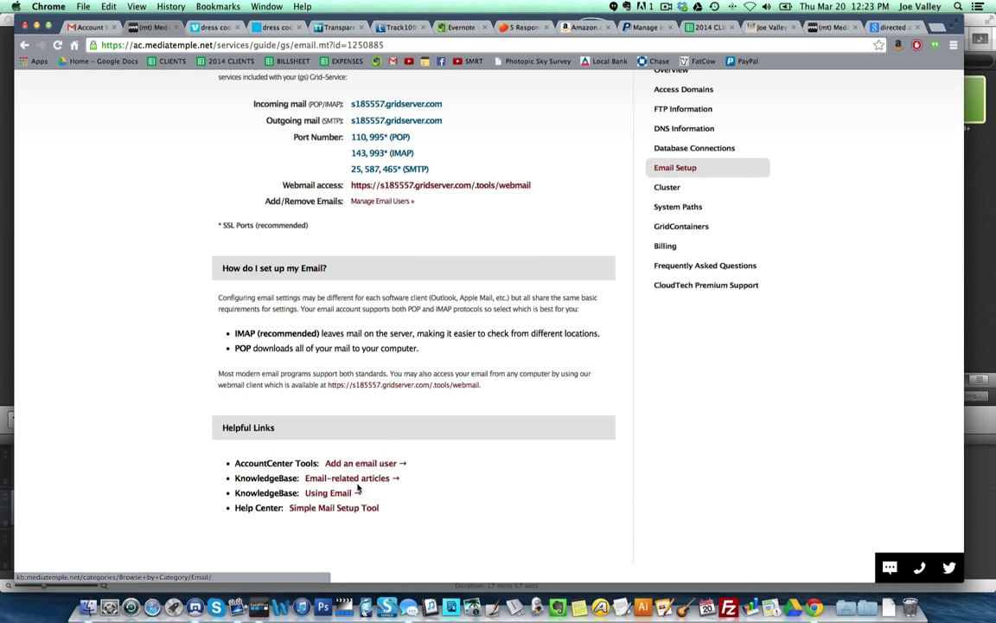
scroll(365, 485, "up", 5)
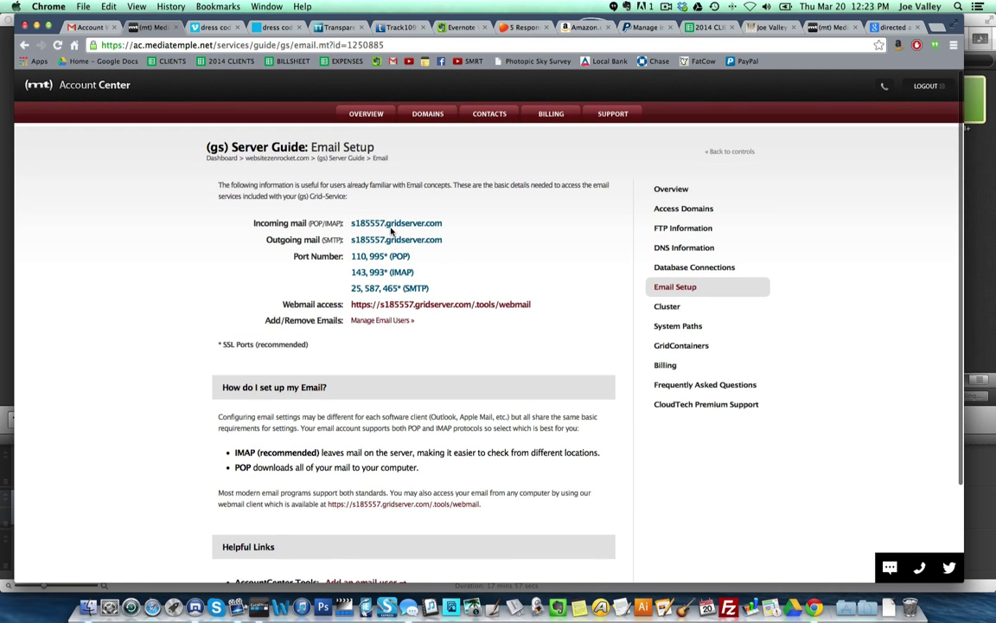
scroll(391, 231, "down", 4)
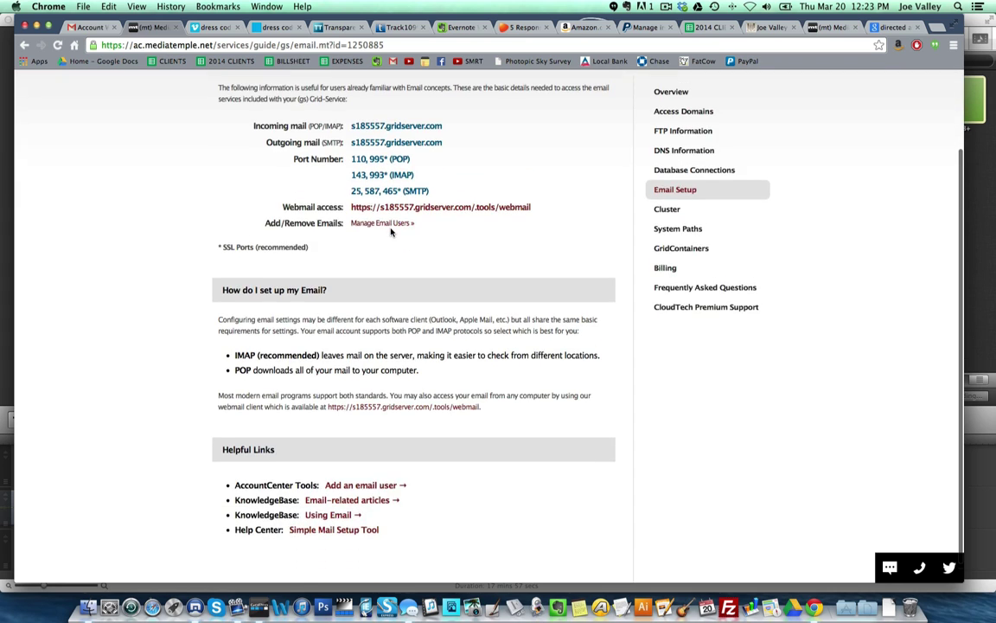
scroll(390, 232, "down", 1)
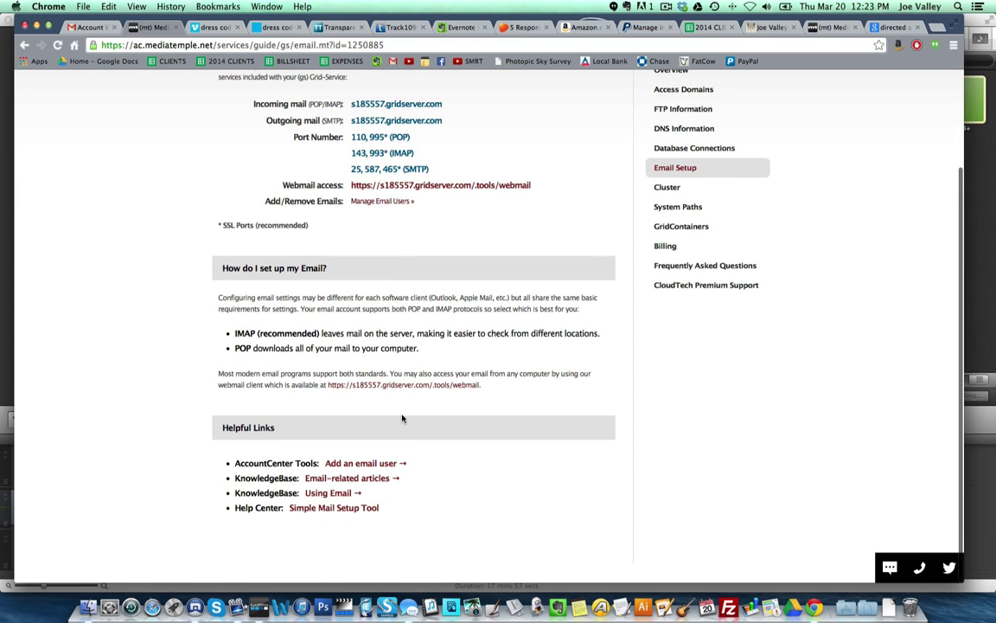
left_click(374, 464)
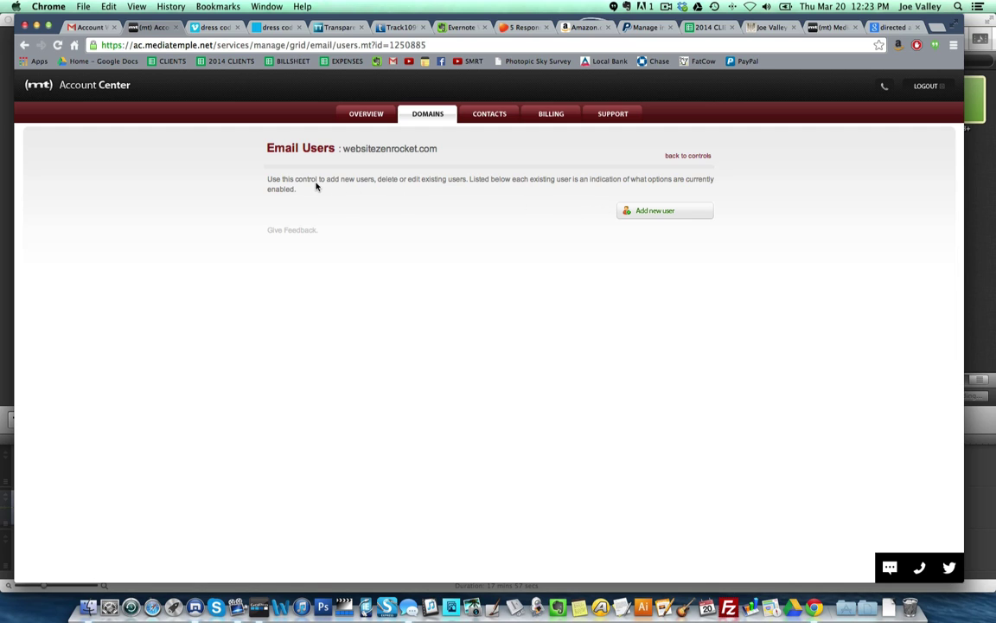
- Start a new email user on websitezenrocket.com with username, description and confirmed password
left_click(679, 213)
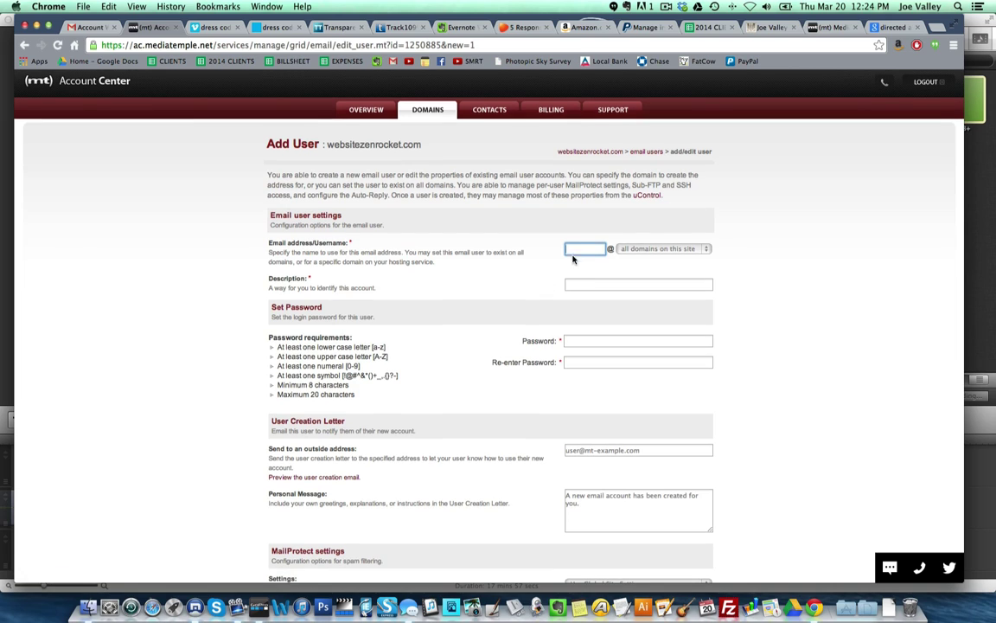
left_click(582, 249)
left_click(662, 248)
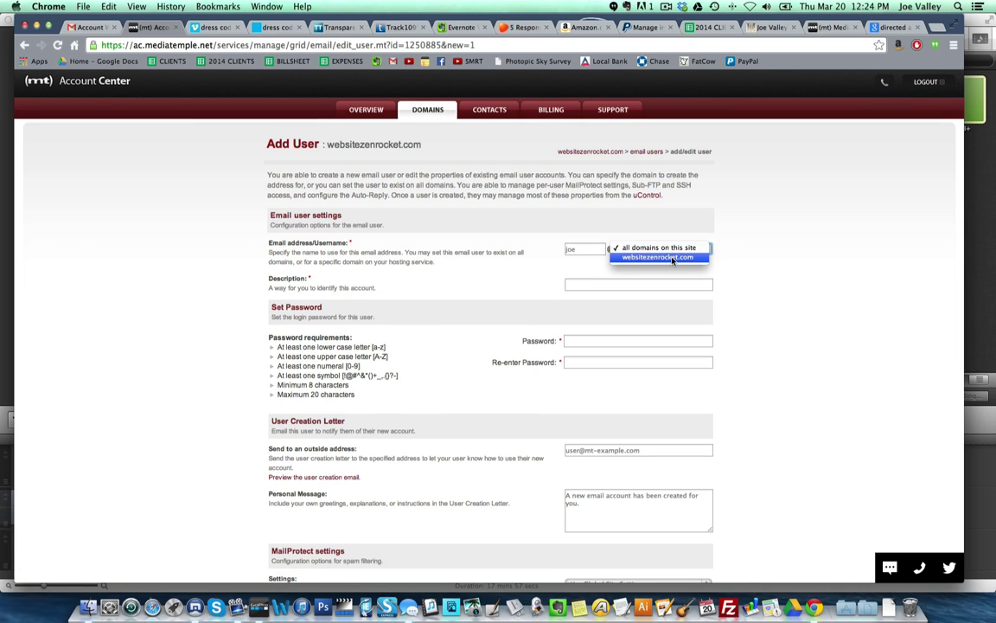
left_click(682, 275)
key("Down")
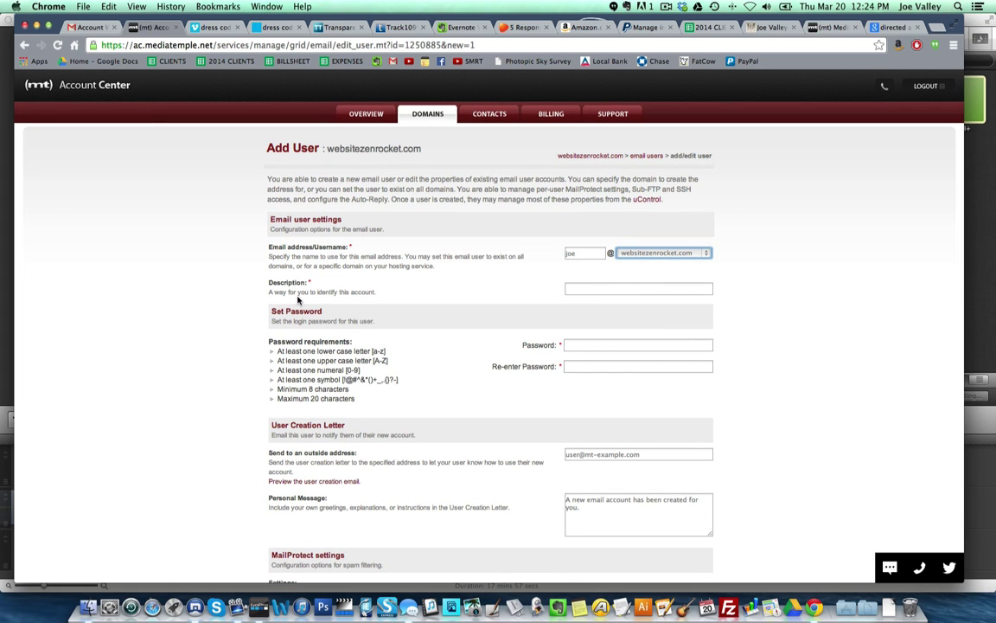
left_click(628, 290)
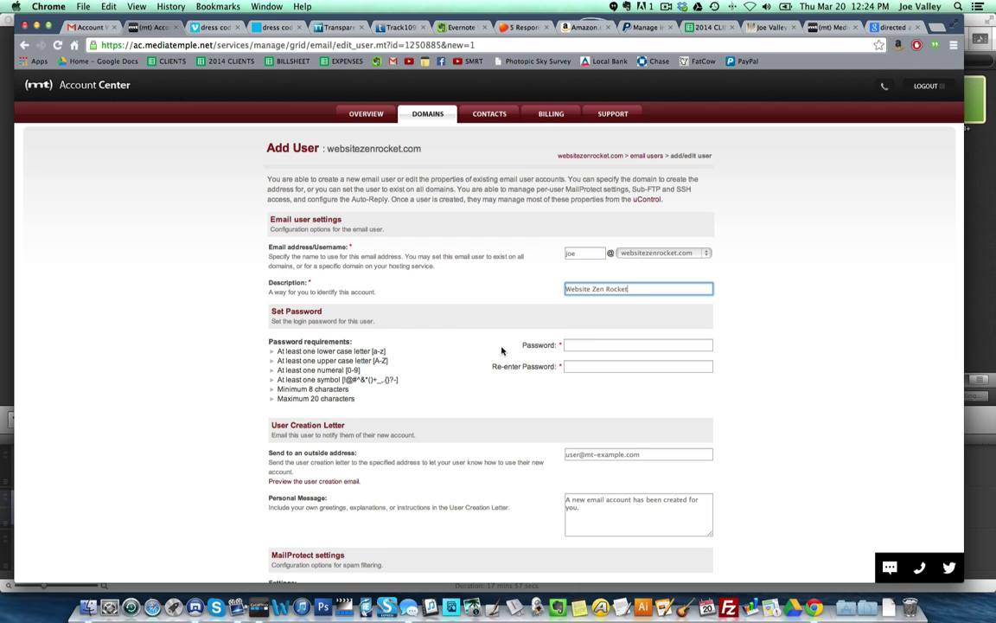
left_click(578, 345)
left_click(601, 366)
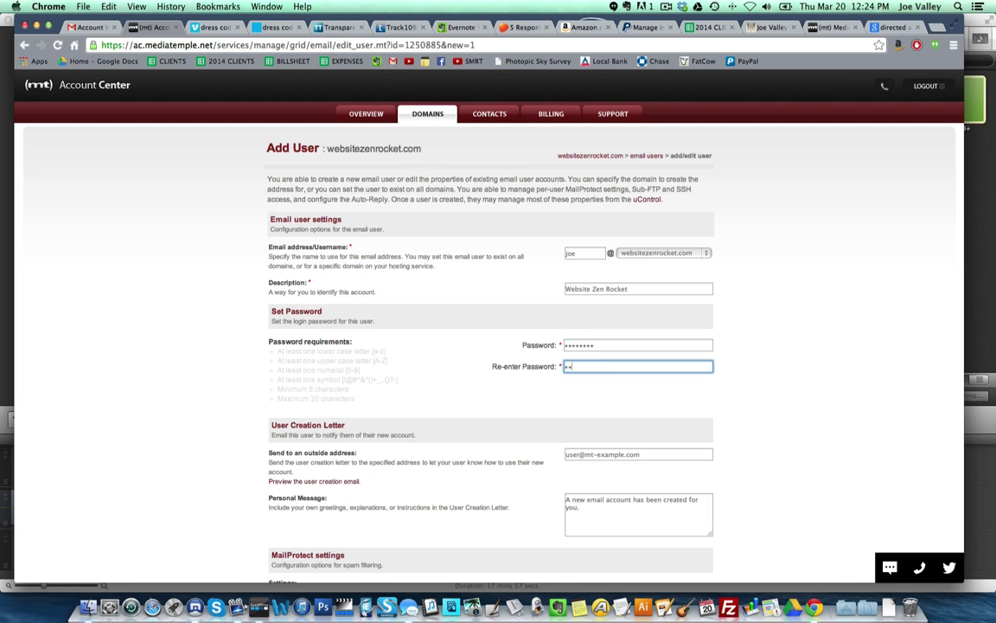
- Fill in the contact's outside notification e-mail and replace the creation letter's personal message
scroll(579, 382, "down", 3)
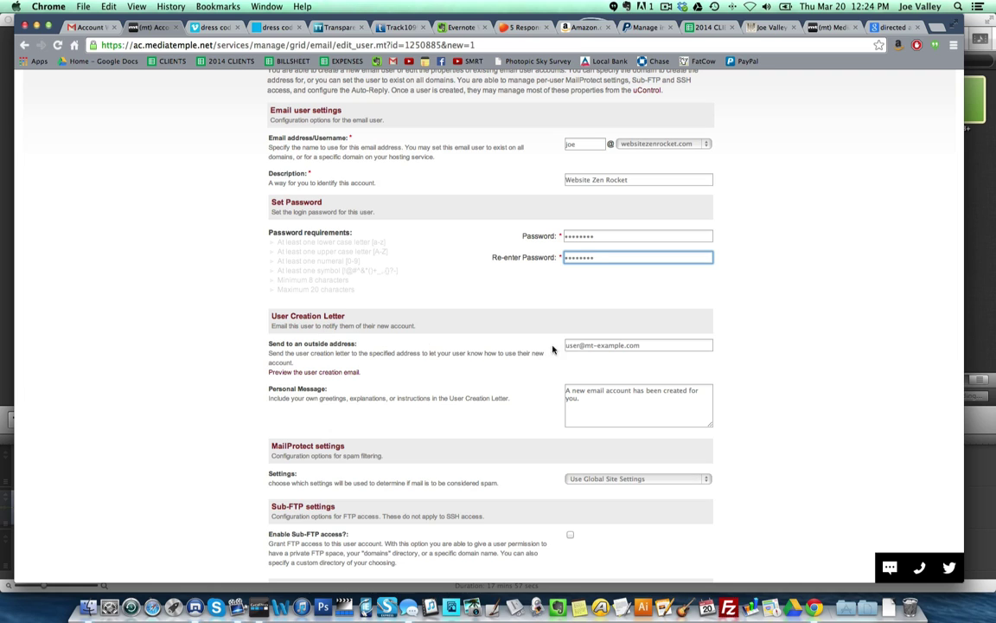
left_click(584, 345)
type("jo")
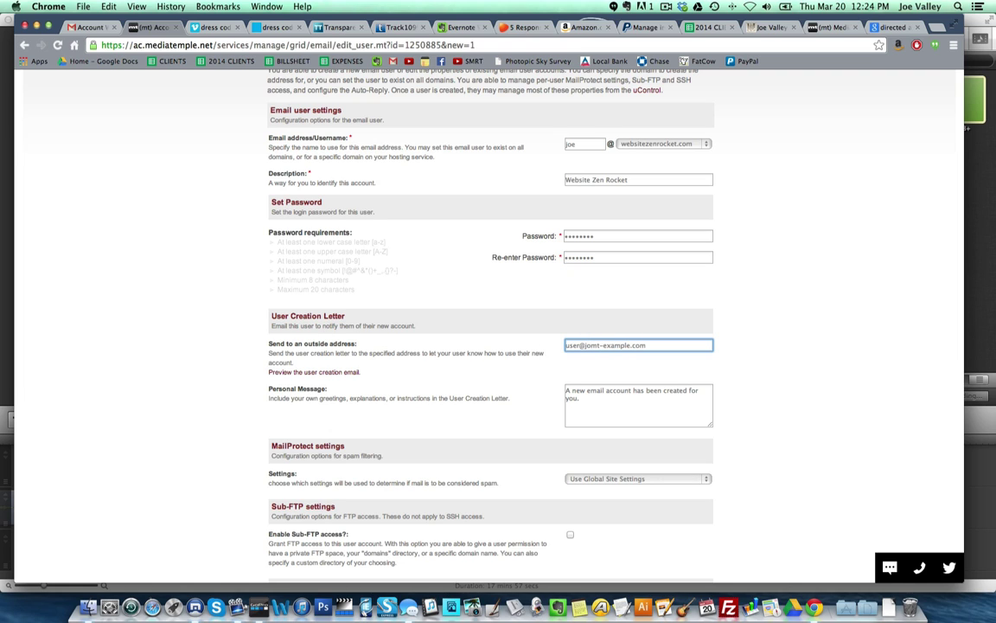
triple_click(591, 344)
type("j")
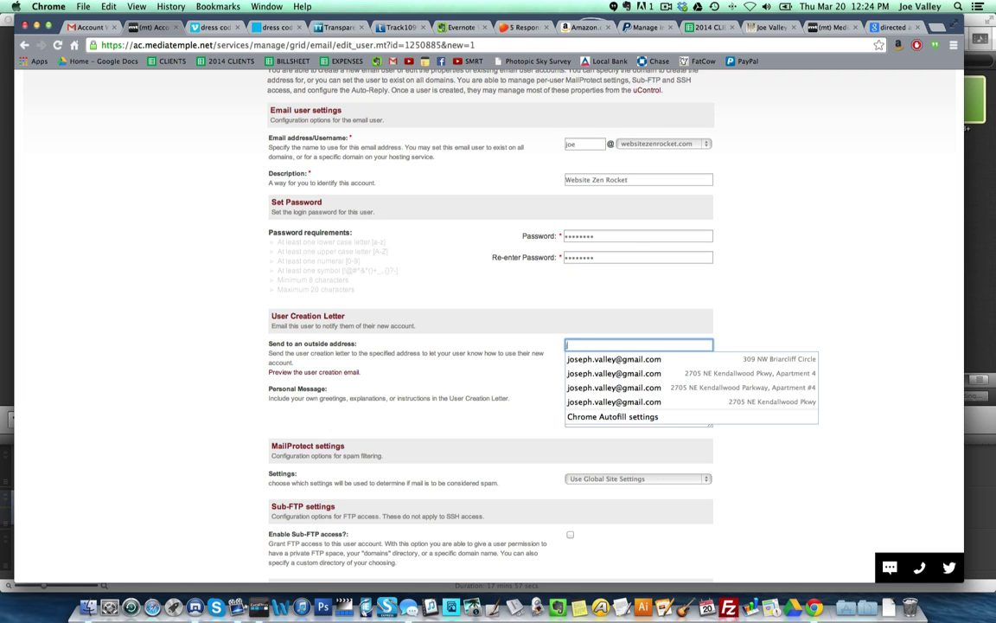
type("oseph")
left_click(630, 358)
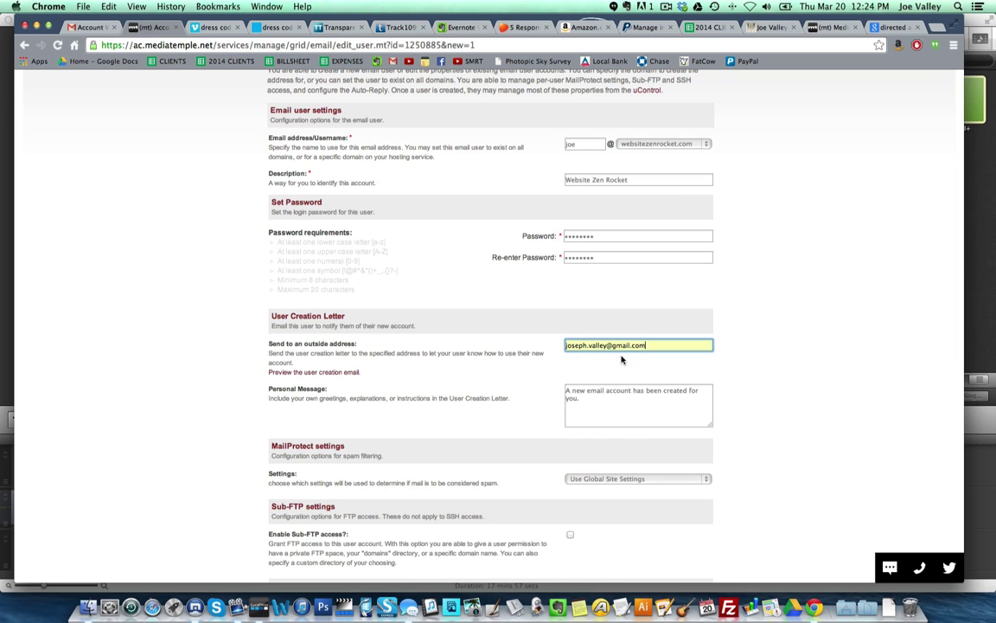
left_click(605, 406)
key("super+a")
type("Or")
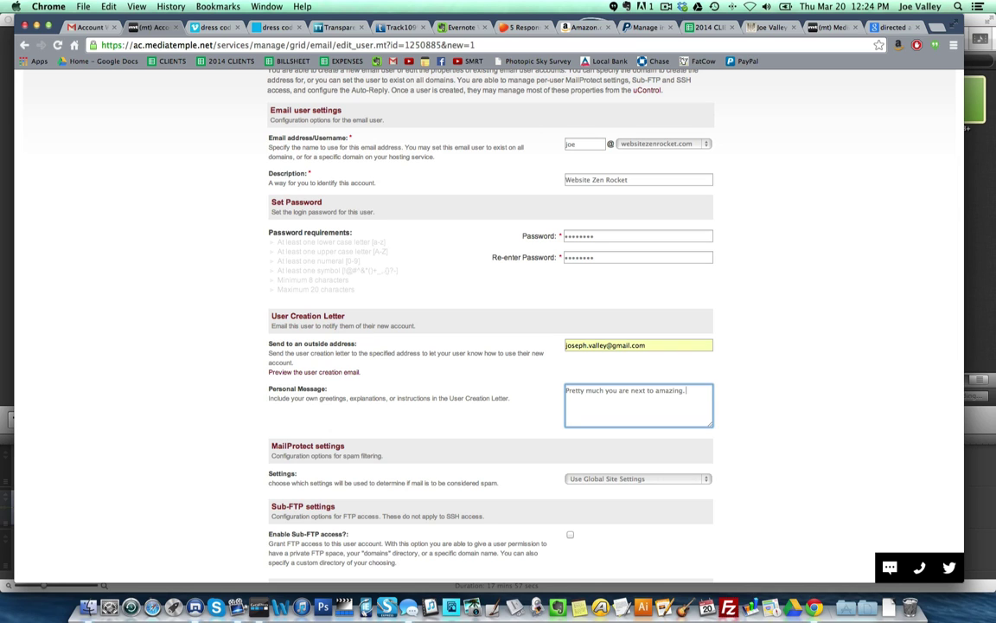
- Keep the global spam filtering settings for the new user
scroll(339, 463, "down", 3)
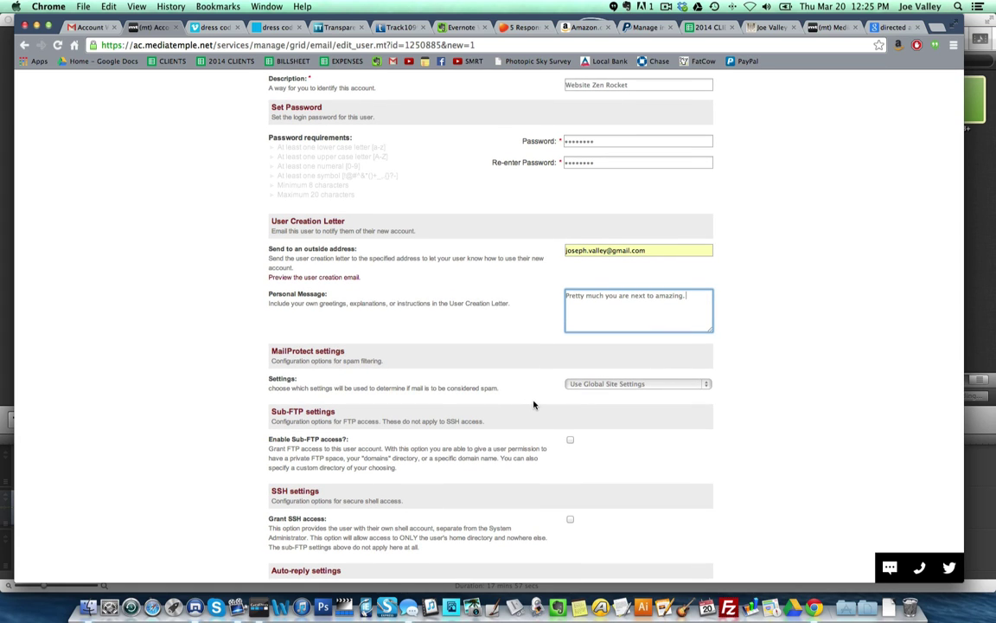
left_click(707, 383)
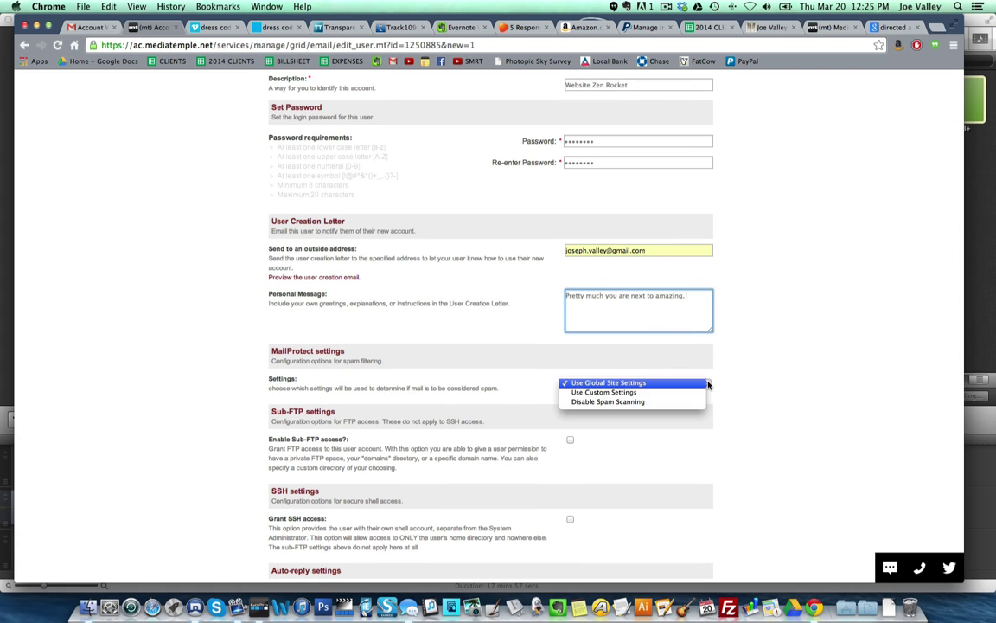
left_click(616, 412)
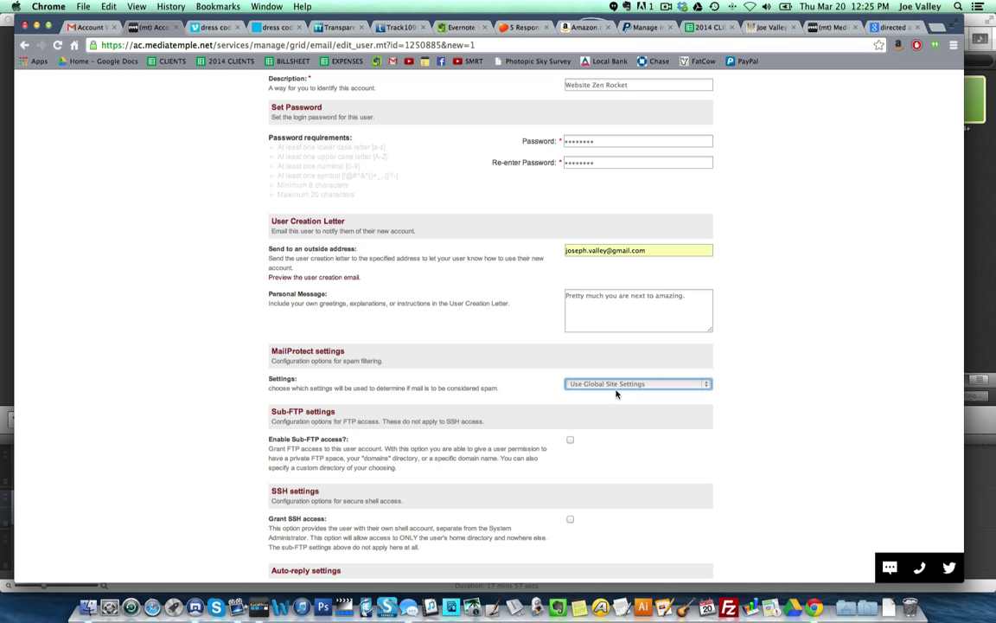
- Save the new email user and dismiss the user-added confirmation
scroll(613, 470, "down", 3)
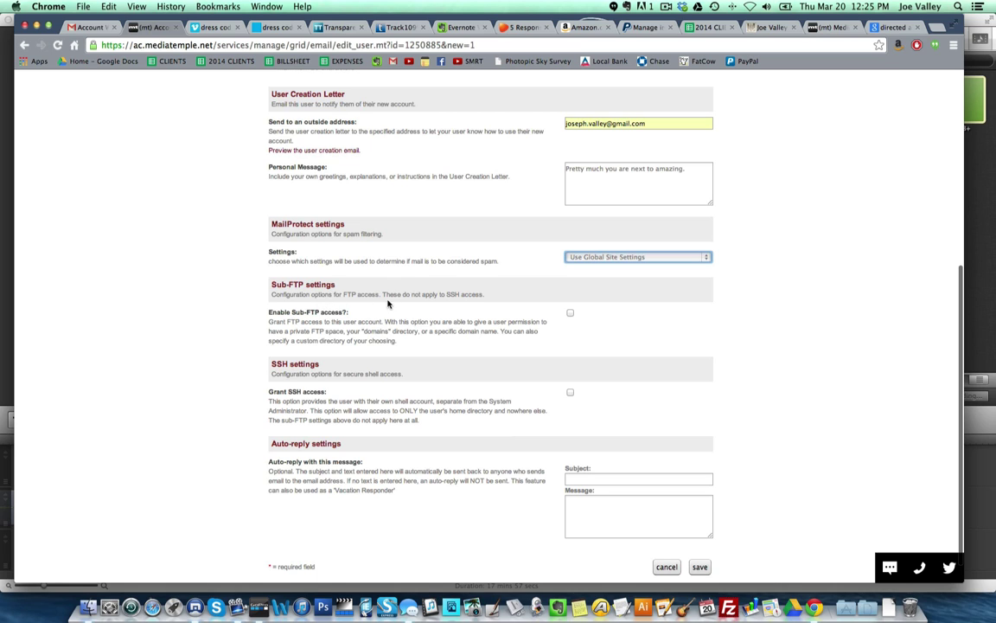
scroll(521, 314, "down", 1)
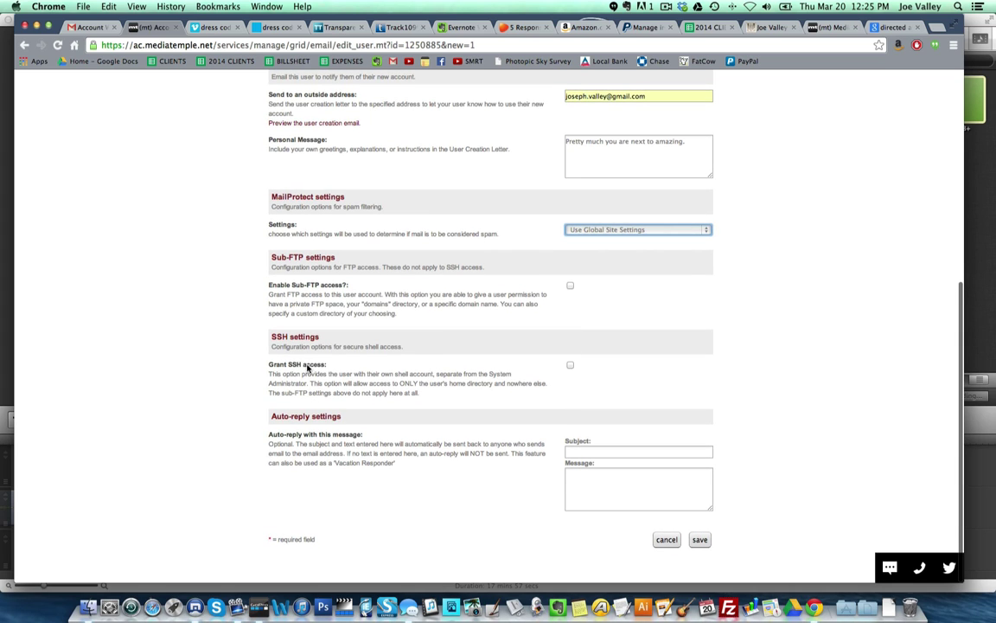
scroll(415, 415, "down", 1)
scroll(552, 467, "up", 8)
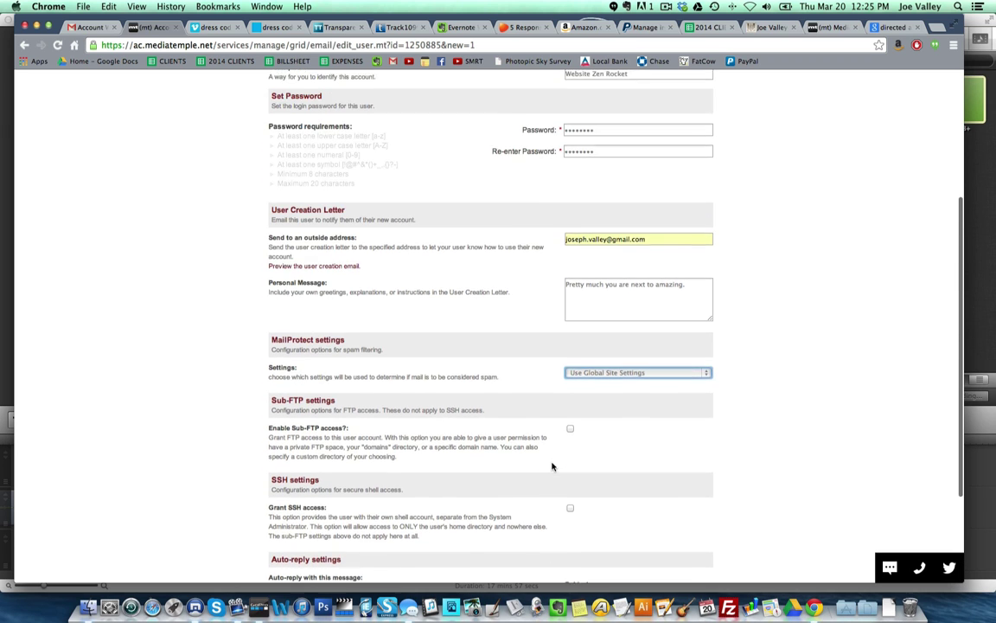
scroll(552, 472, "up", 2)
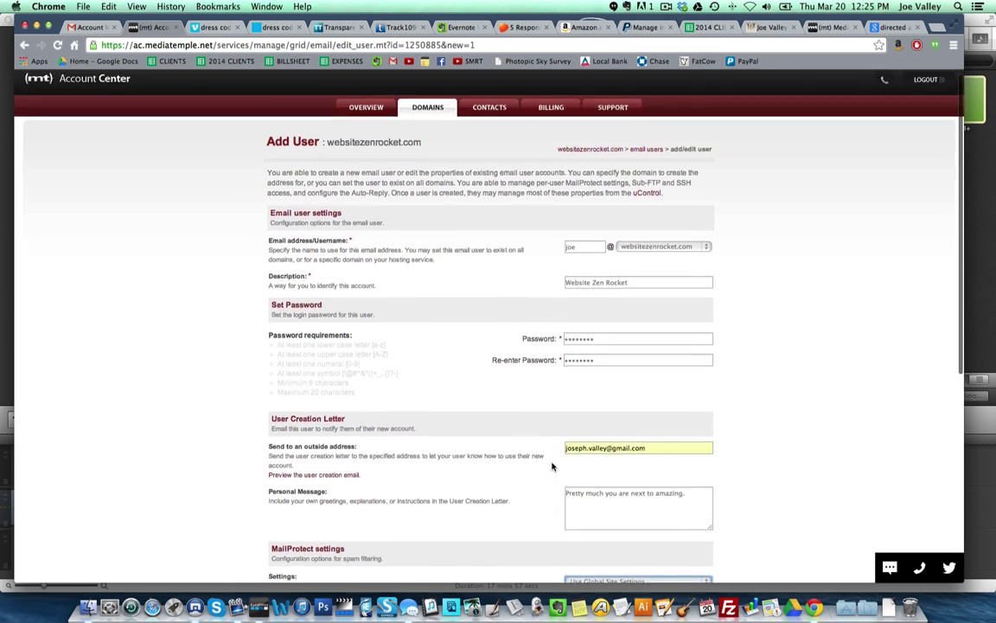
scroll(554, 519, "down", 10)
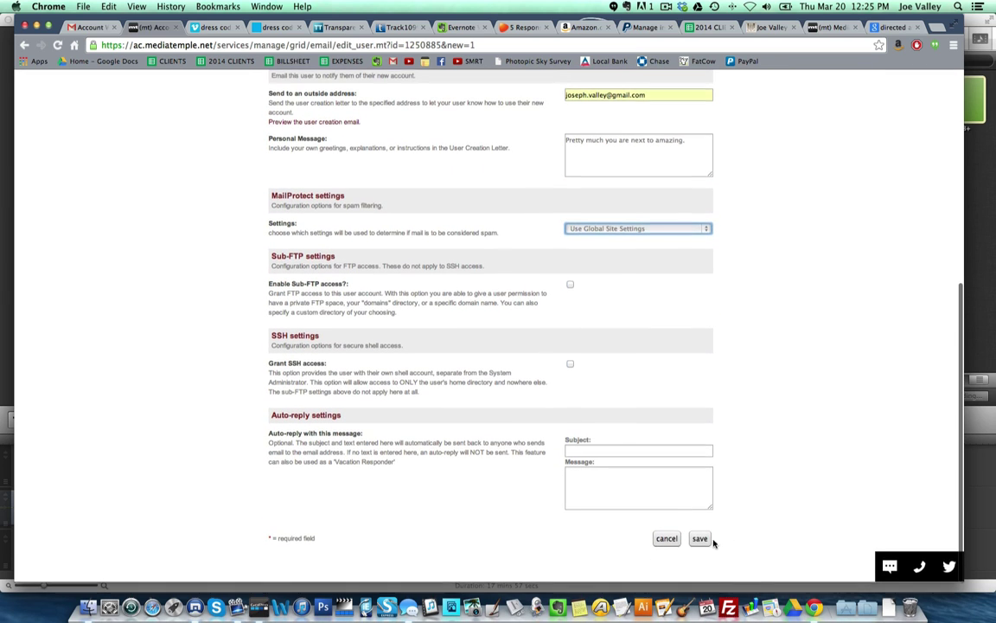
left_click(700, 539)
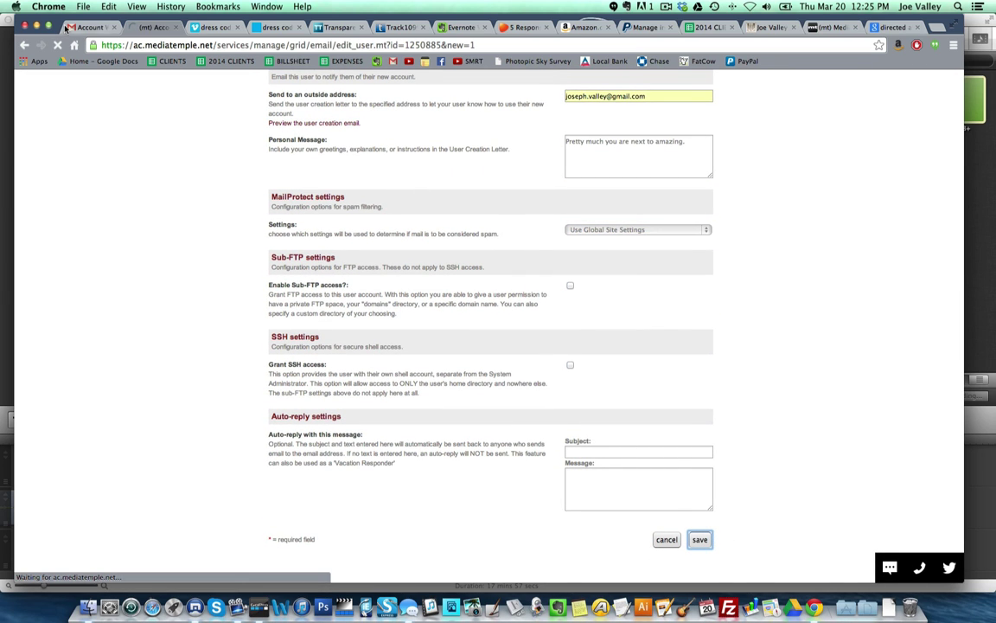
left_click(456, 27)
left_click(667, 7)
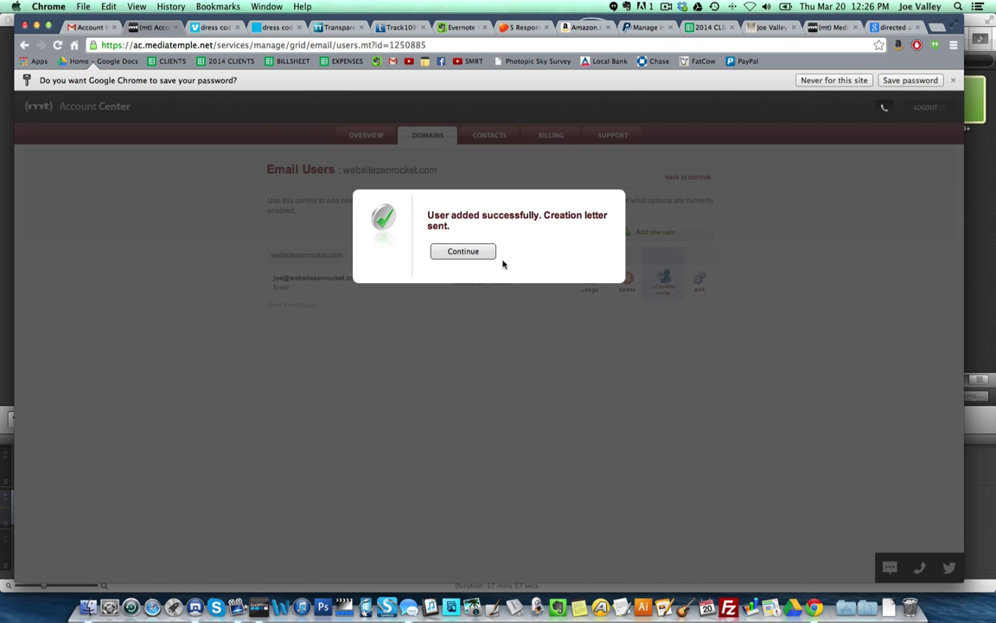
left_click(458, 253)
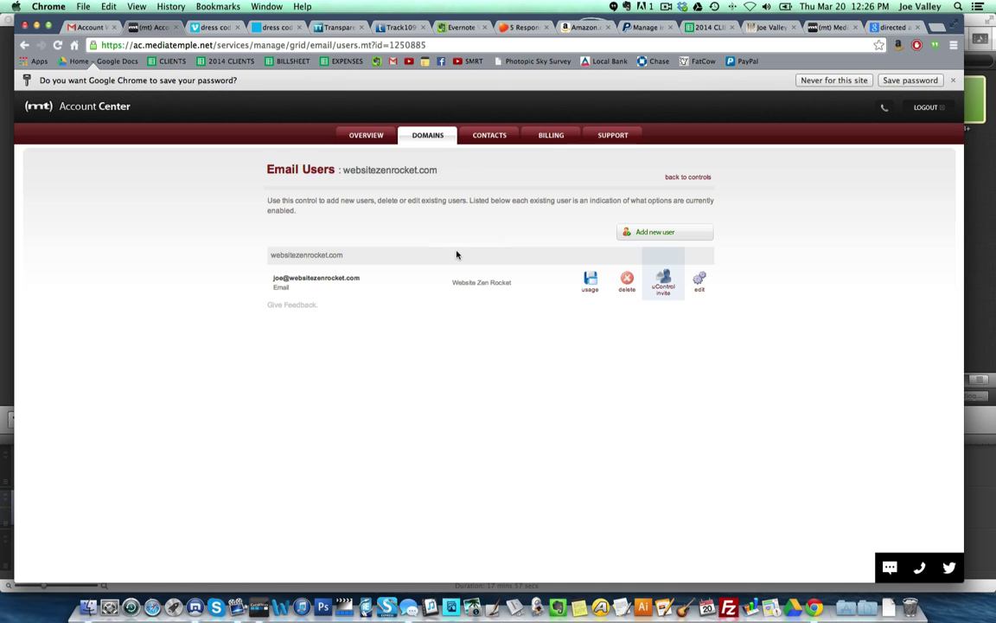
- Read Gmail's 'Instructions for your new email account' message, then return to Media Temple
left_click(96, 29)
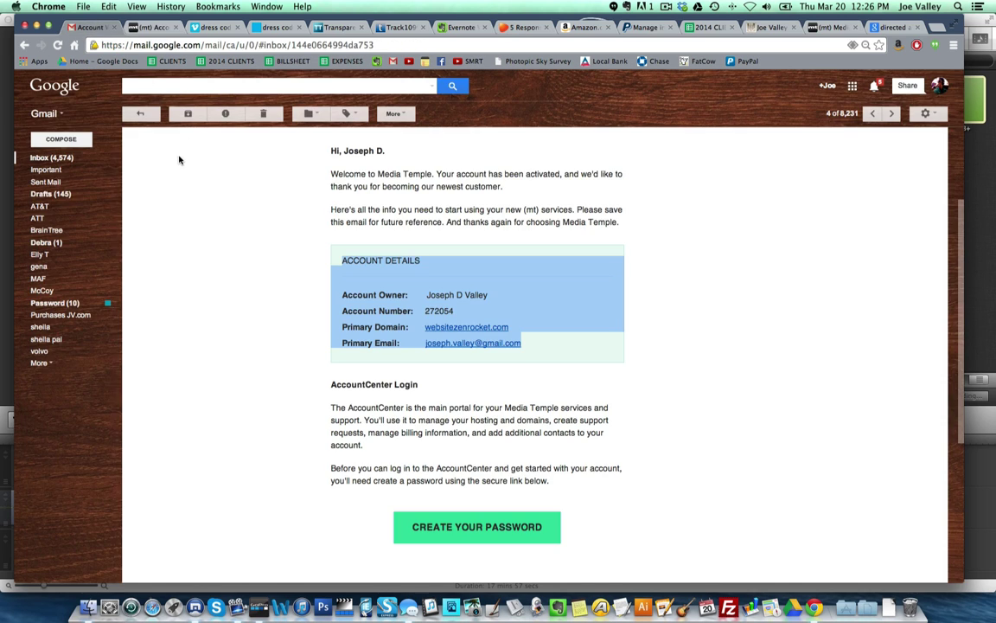
left_click(45, 157)
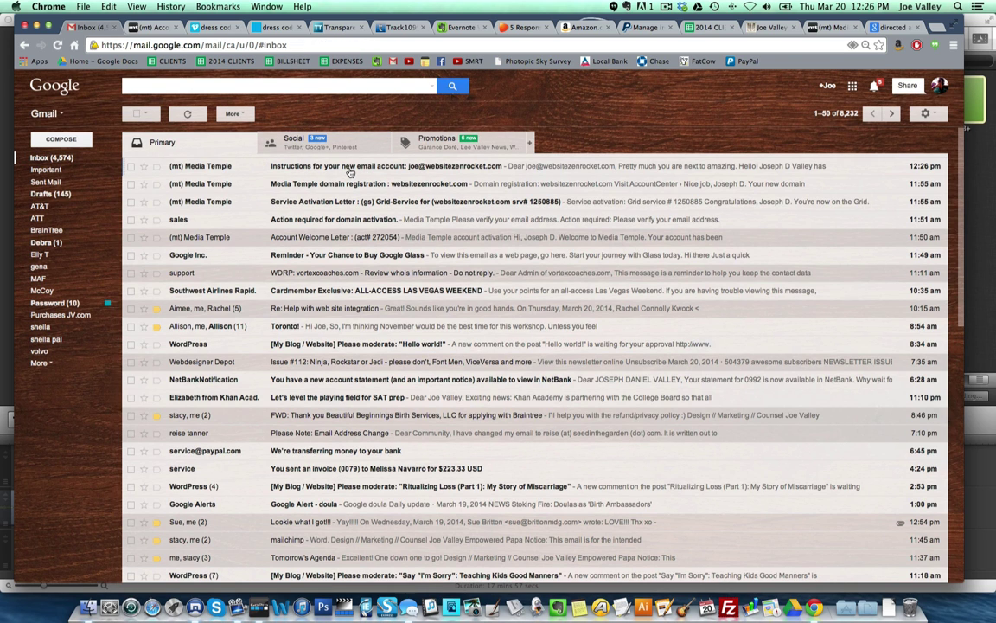
left_click(355, 169)
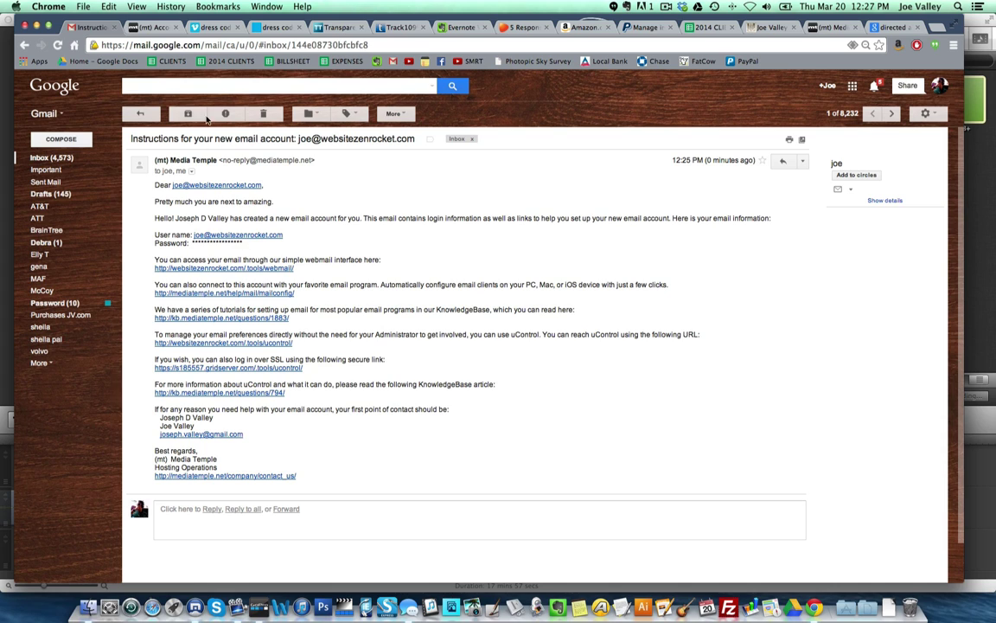
left_click(141, 27)
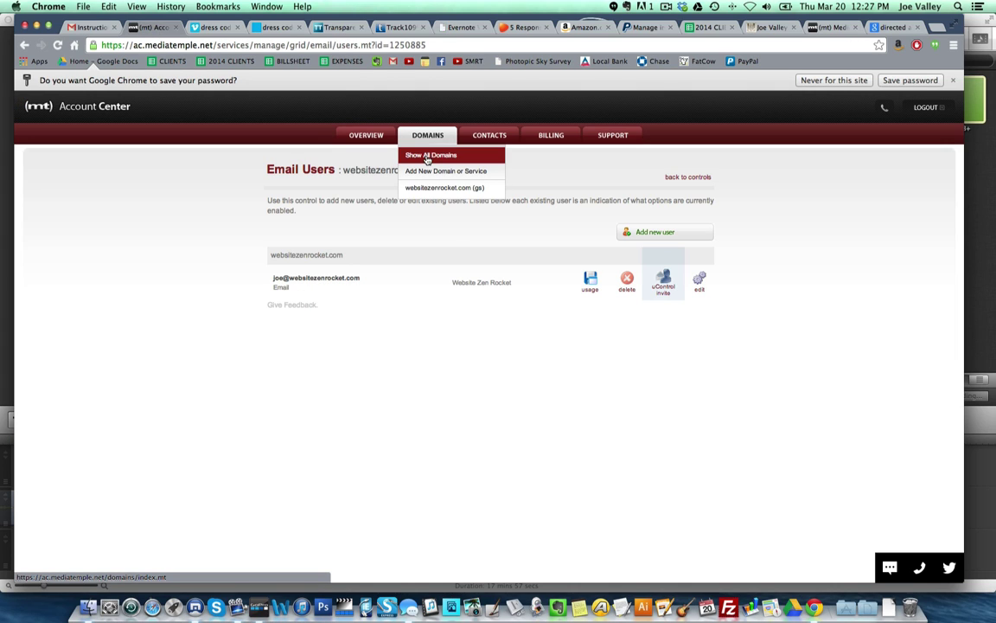
- Reopen websitezenrocket.com via Show All Domains and scroll its Server Guide to the Database section
left_click(426, 156)
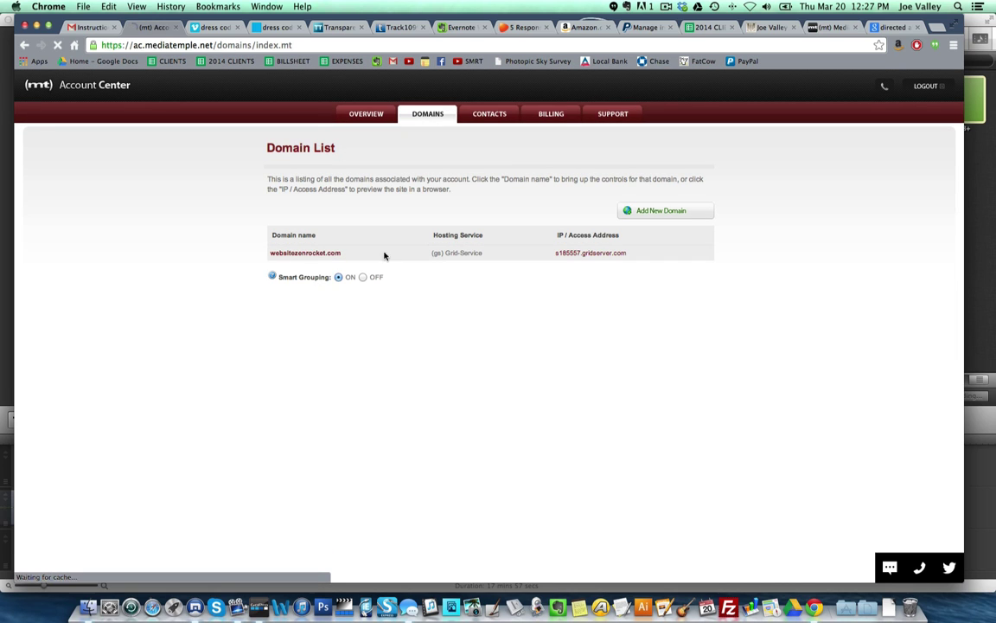
left_click(293, 257)
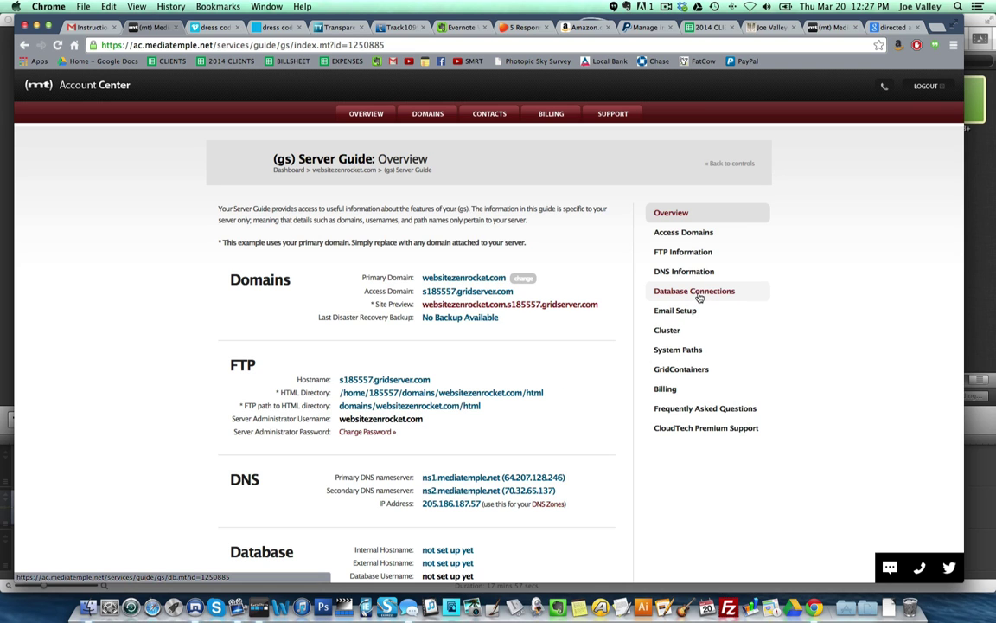
scroll(603, 315, "down", 7)
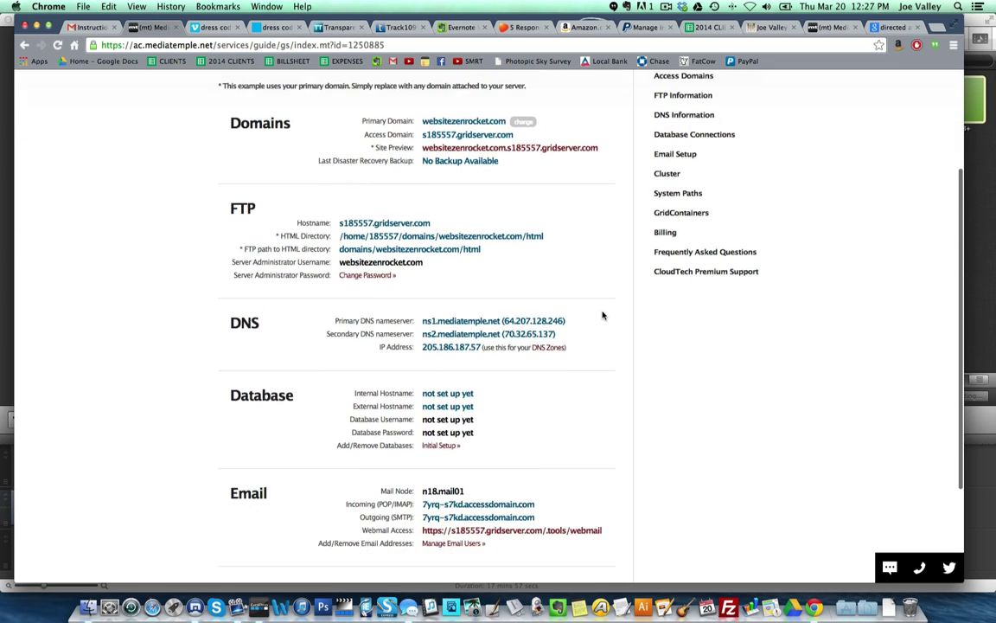
scroll(602, 315, "up", 7)
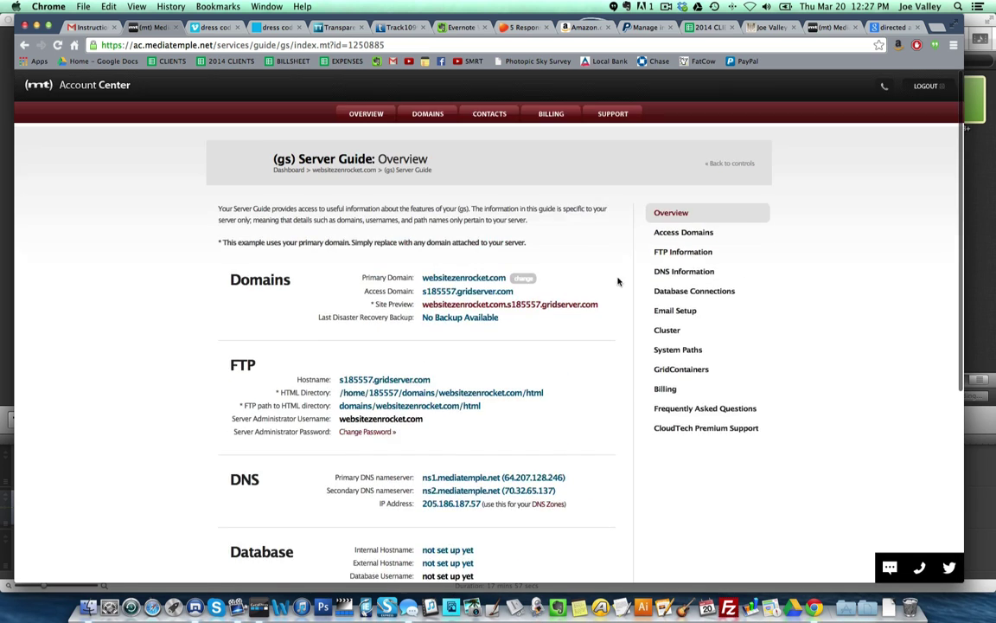
left_click(682, 7)
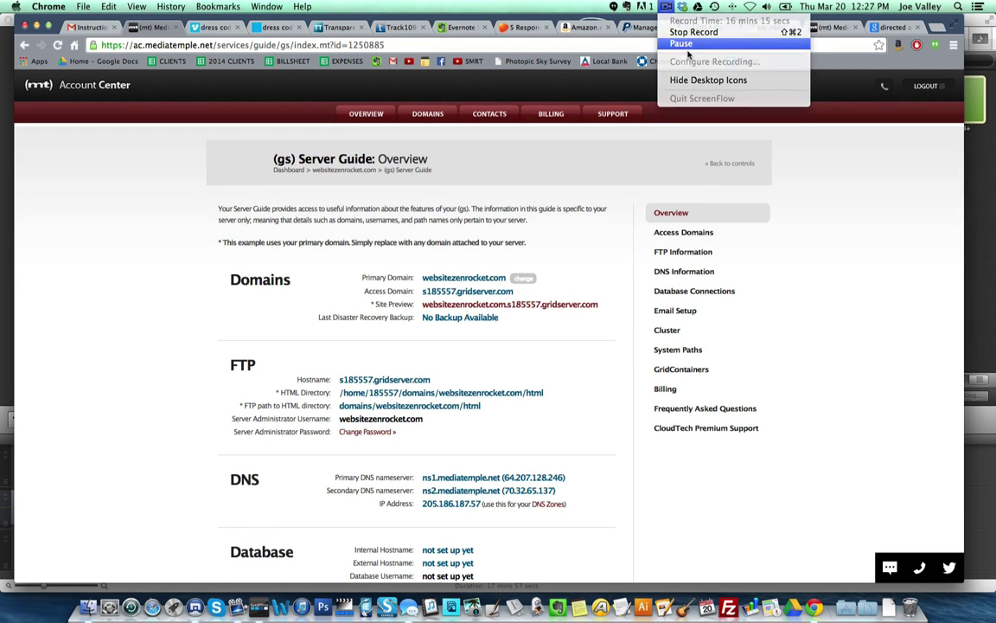
scroll(641, 237, "down", 6)
scroll(283, 289, "up", 6)
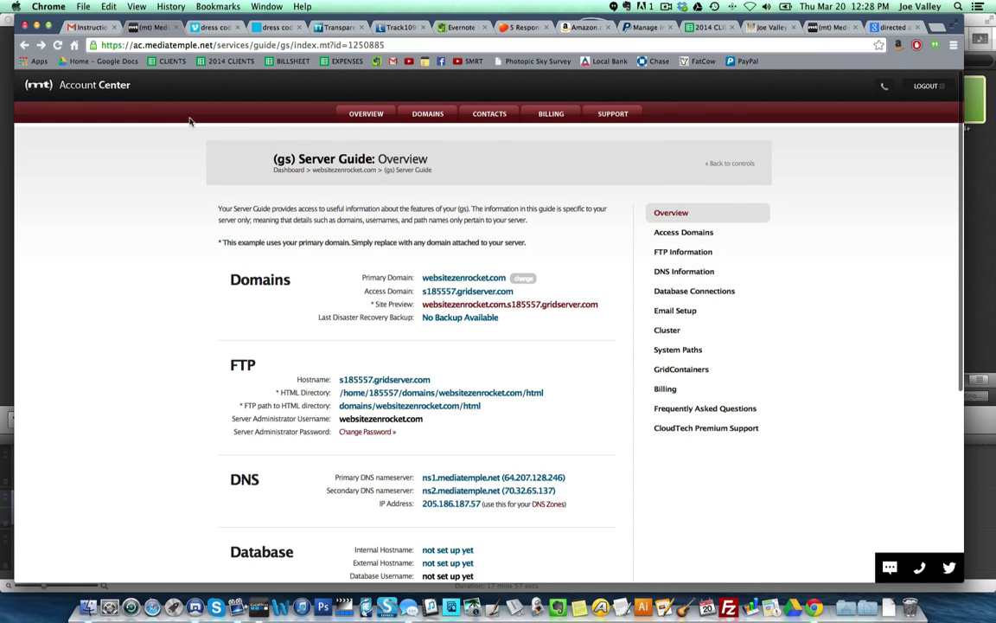
left_click(25, 46)
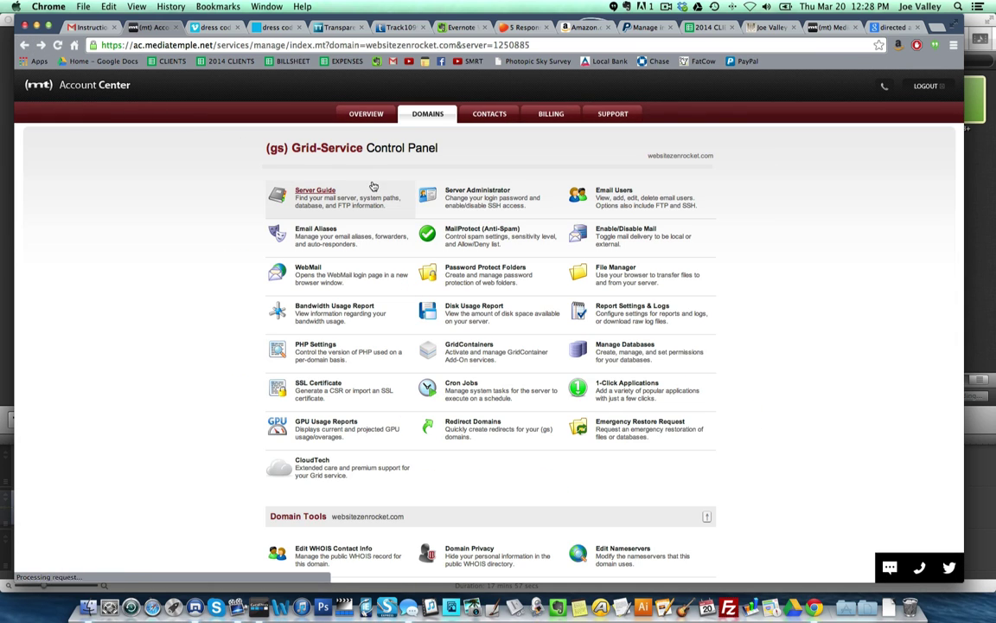
left_click(315, 191)
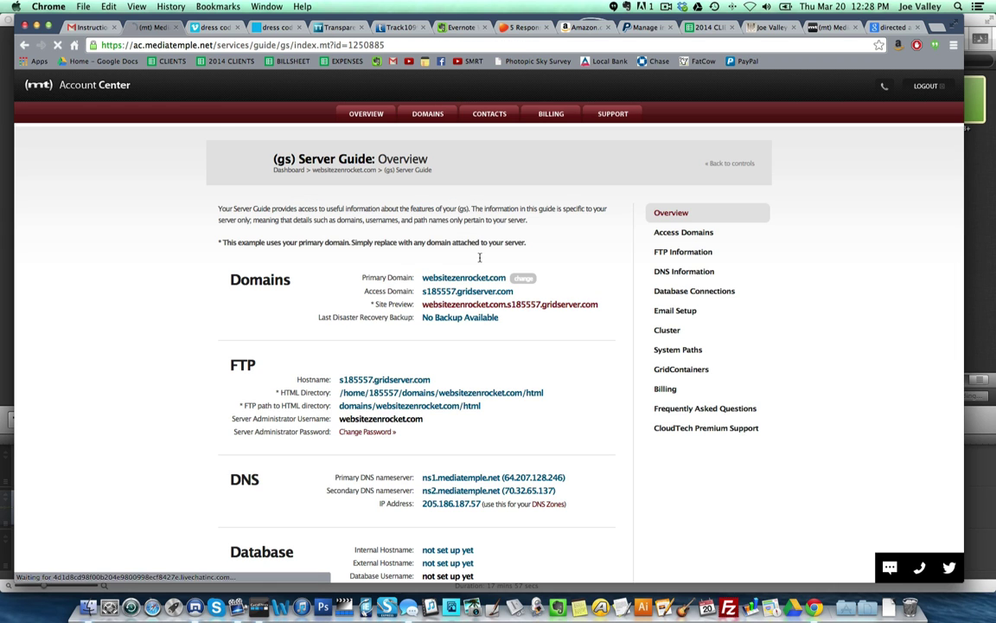
scroll(480, 259, "down", 5)
scroll(482, 268, "down", 1)
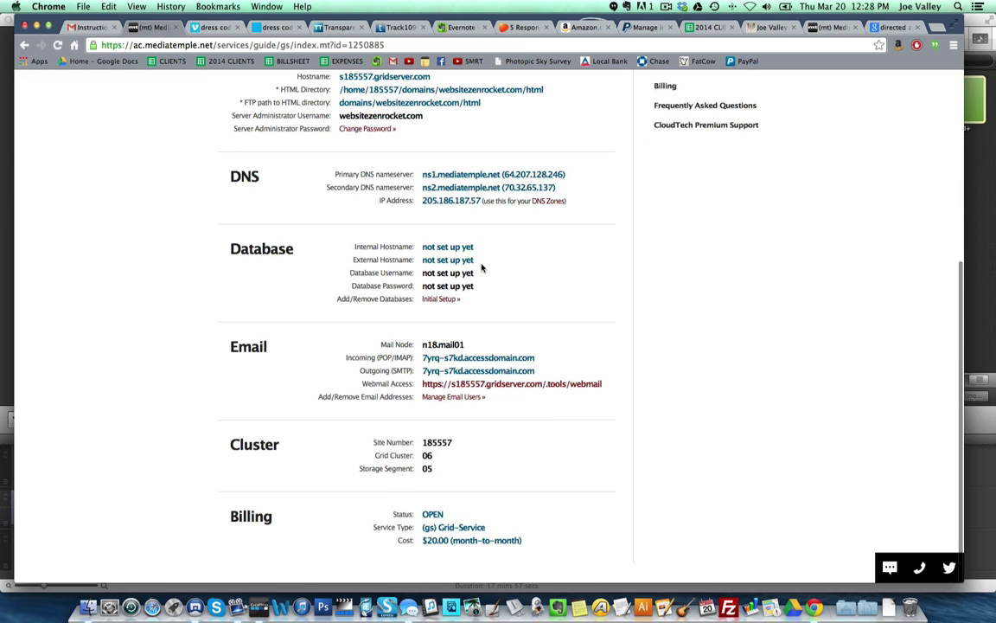
- Start database Initial Setup, enter and verify the user password, and create the database user
left_click(435, 303)
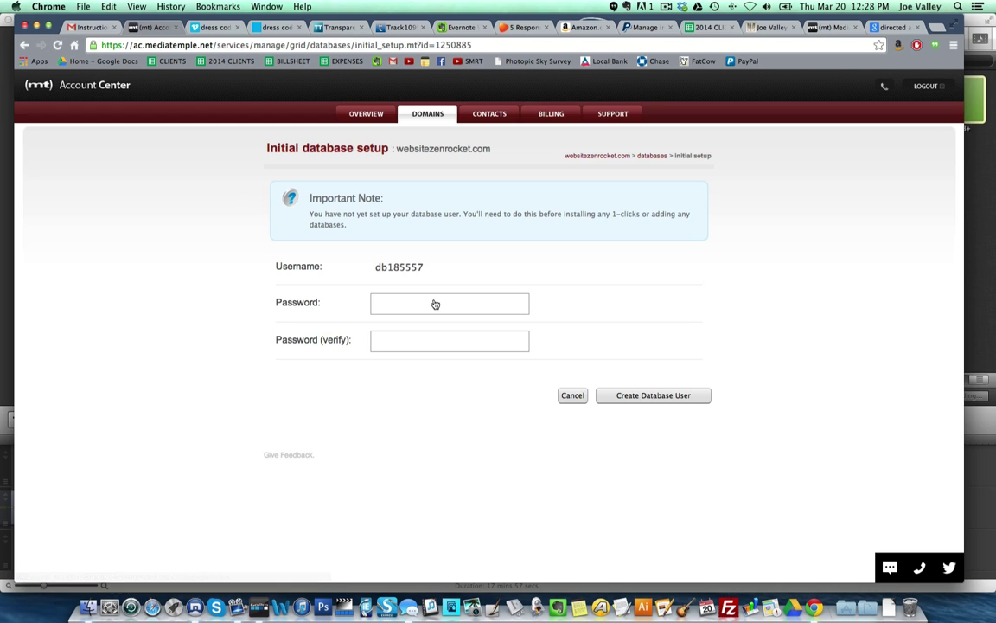
left_click(401, 300)
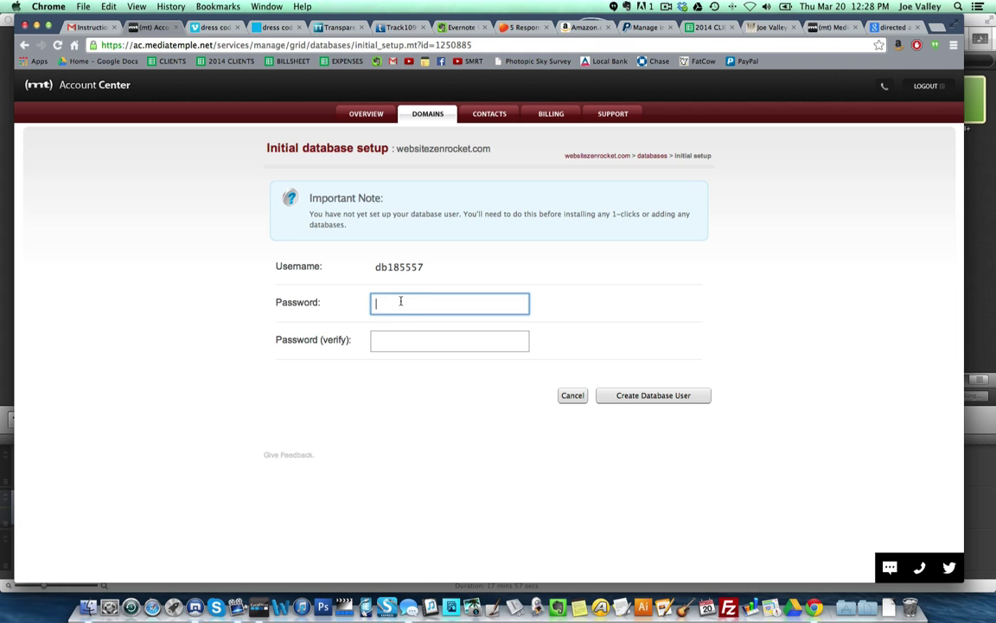
type("••")
key("BackSpace")
key("BackSpace")
type("••••••")
left_click(405, 346)
type("•••••••")
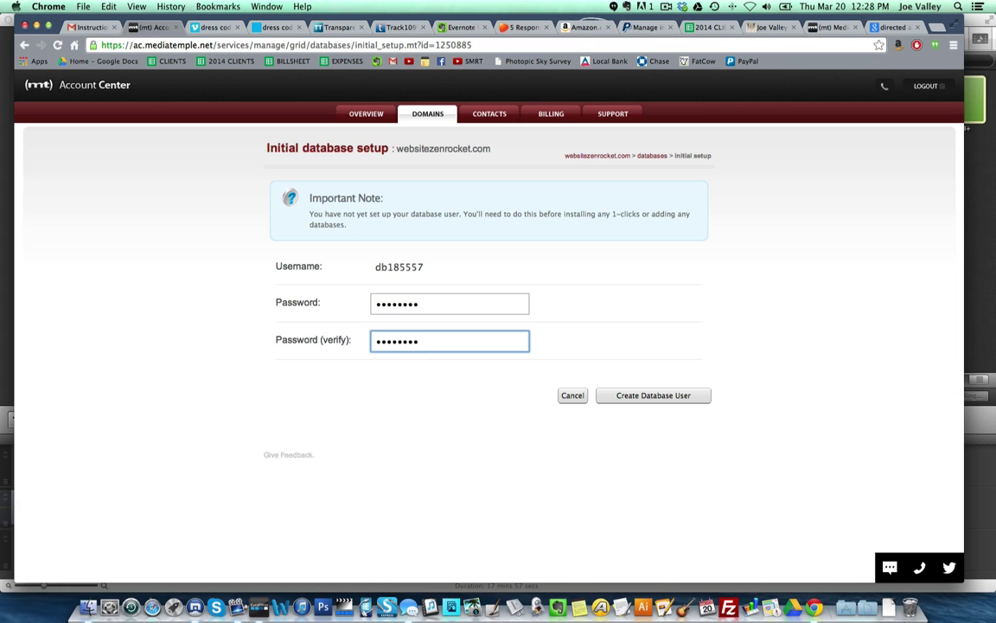
left_click(667, 8)
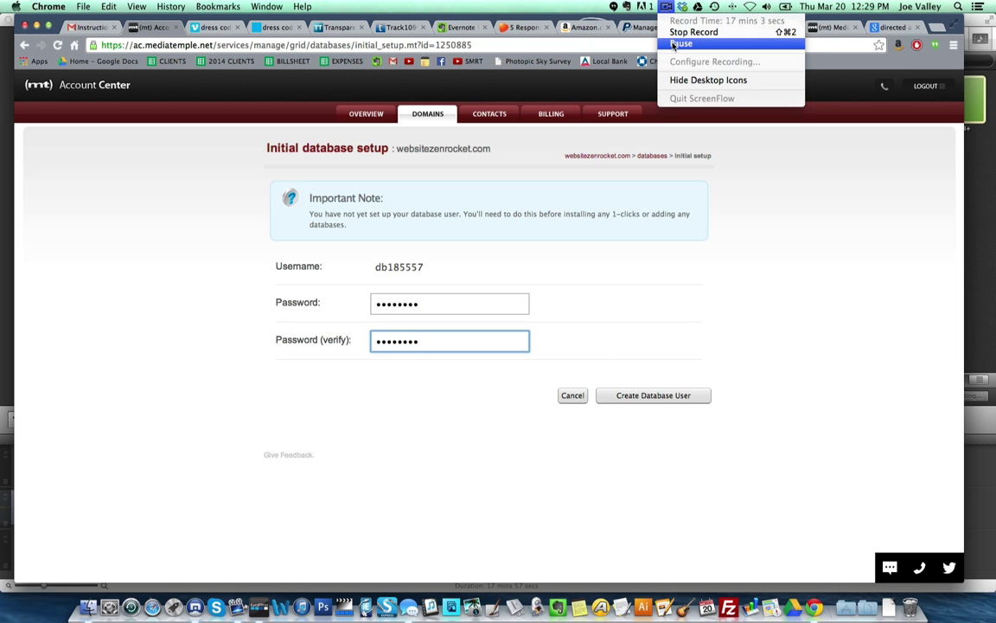
left_click(674, 44)
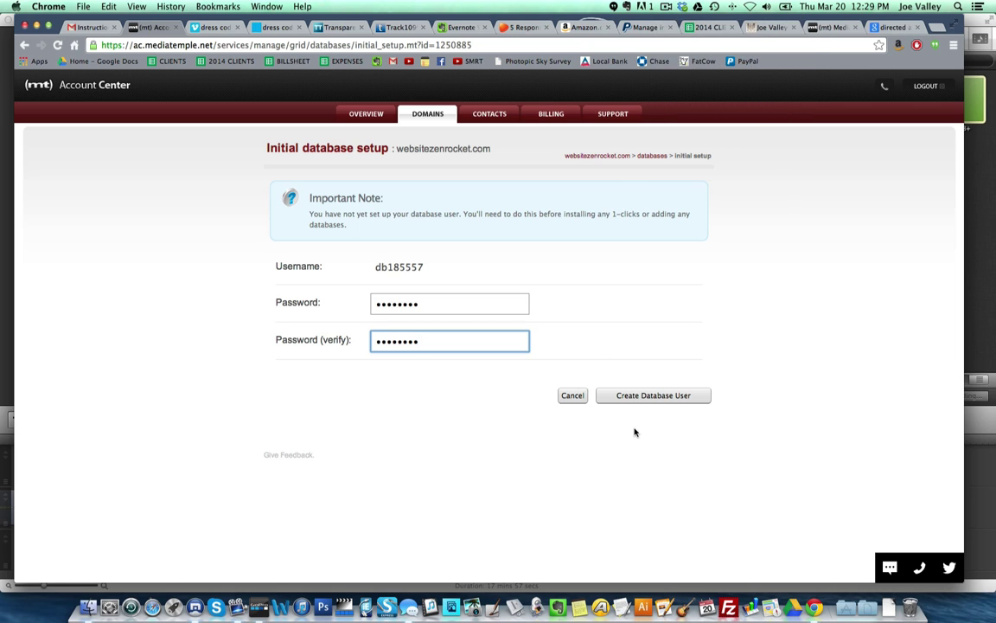
left_click(636, 397)
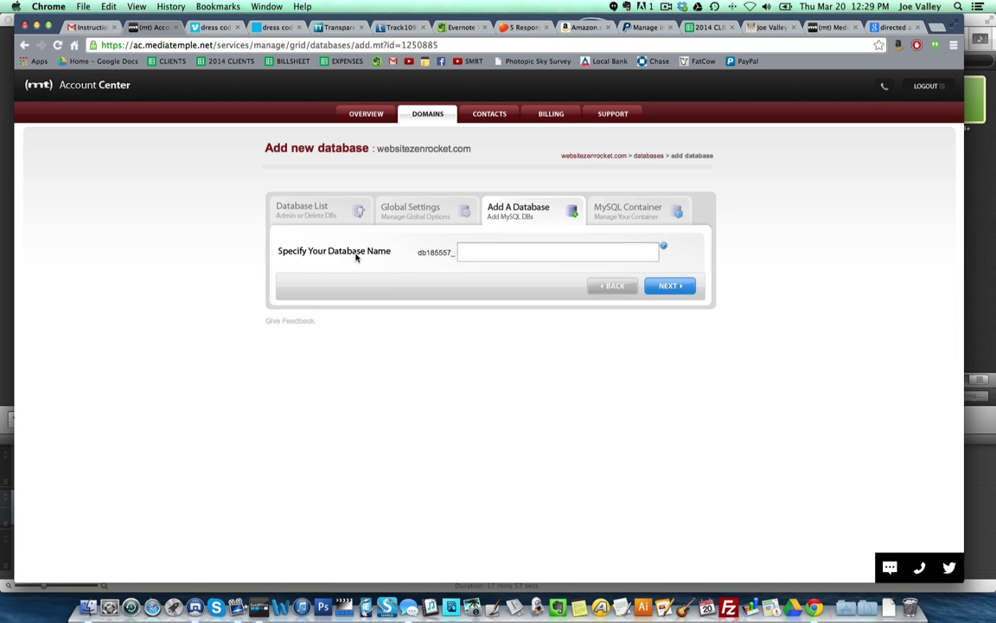
- Name the new database NextToAmazing and submit it with Next
left_click(509, 252)
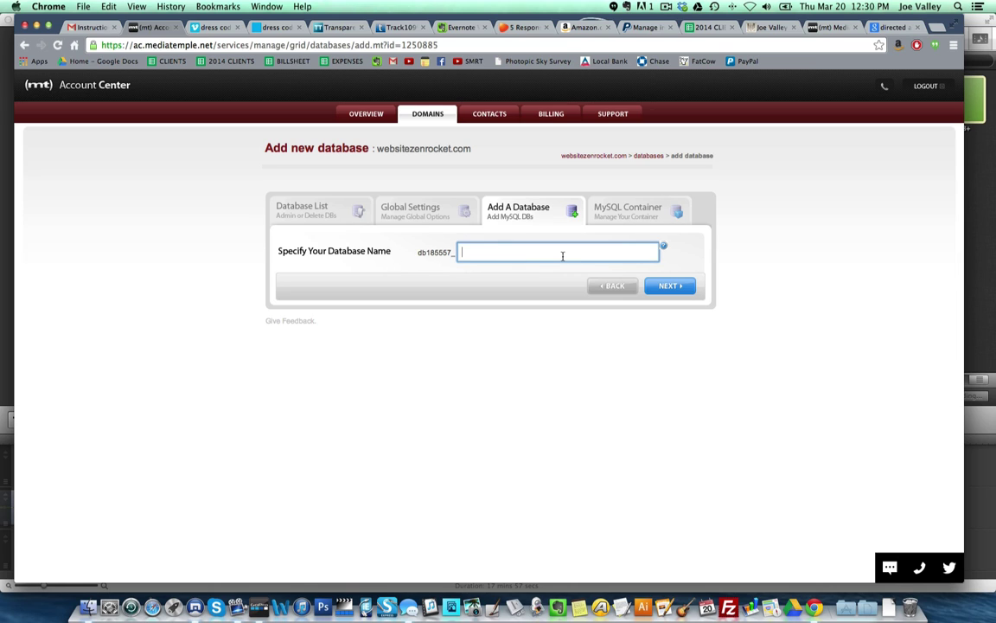
type("MyMediatTemple")
key("BackSpace")
key("BackSpace")
key("BackSpace")
key("BackSpace")
key("BackSpace")
key("BackSpace")
key("BackSpace")
key("BackSpace")
key("BackSpace")
key("BackSpace")
key("BackSpace")
key("BackSpace")
key("BackSpace")
key("BackSpace")
type("Pretty")
key("BackSpace")
key("BackSpace")
key("BackSpace")
key("BackSpace")
key("BackSpace")
key("BackSpace")
type("NextToAmazing")
key("BackSpace")
key("BackSpace")
key("BackSpace")
type("ing")
left_click(662, 286)
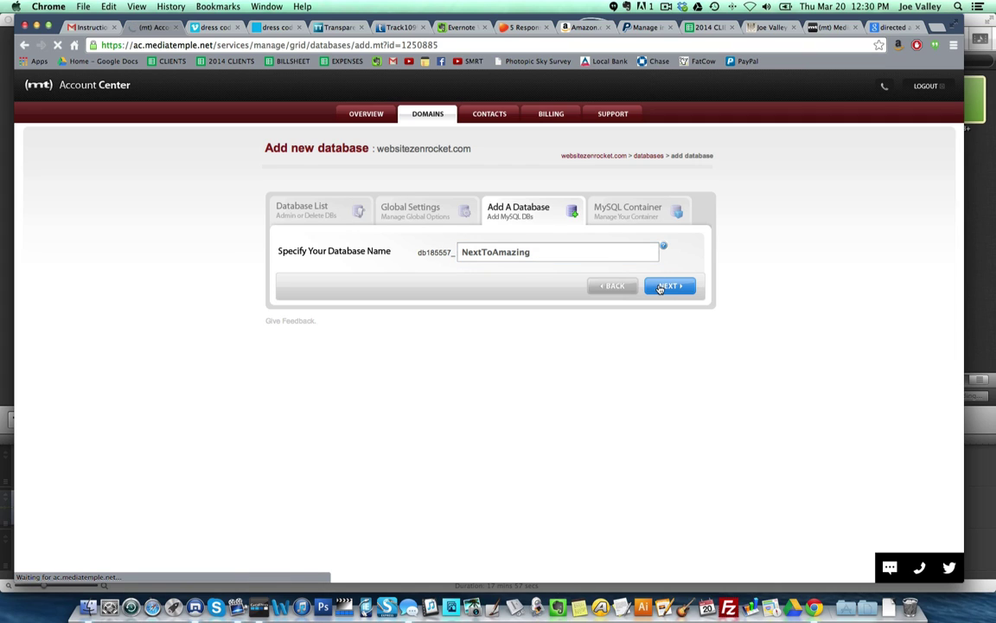
mouse_move(664, 248)
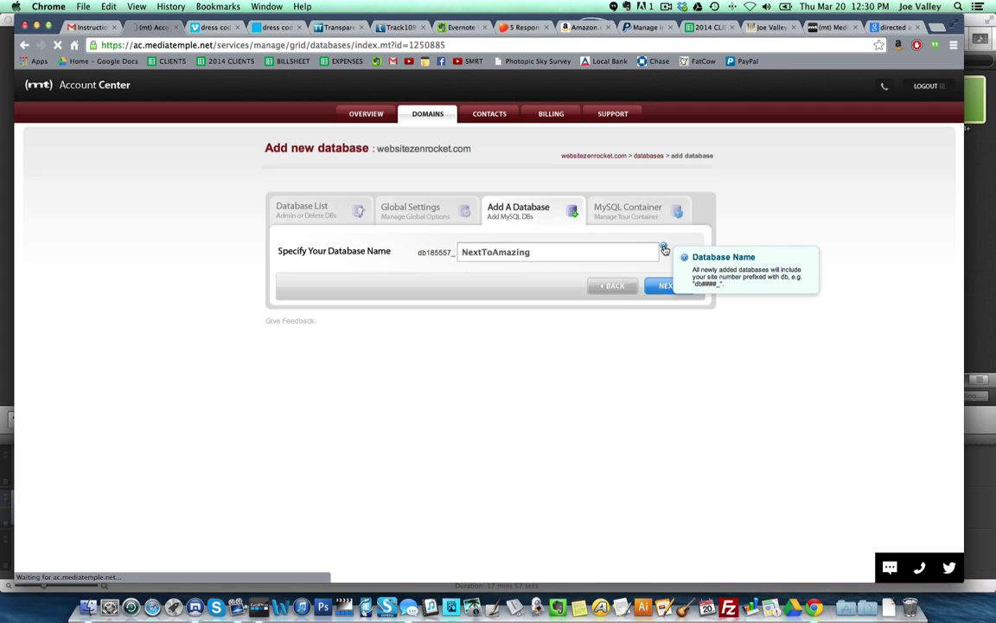